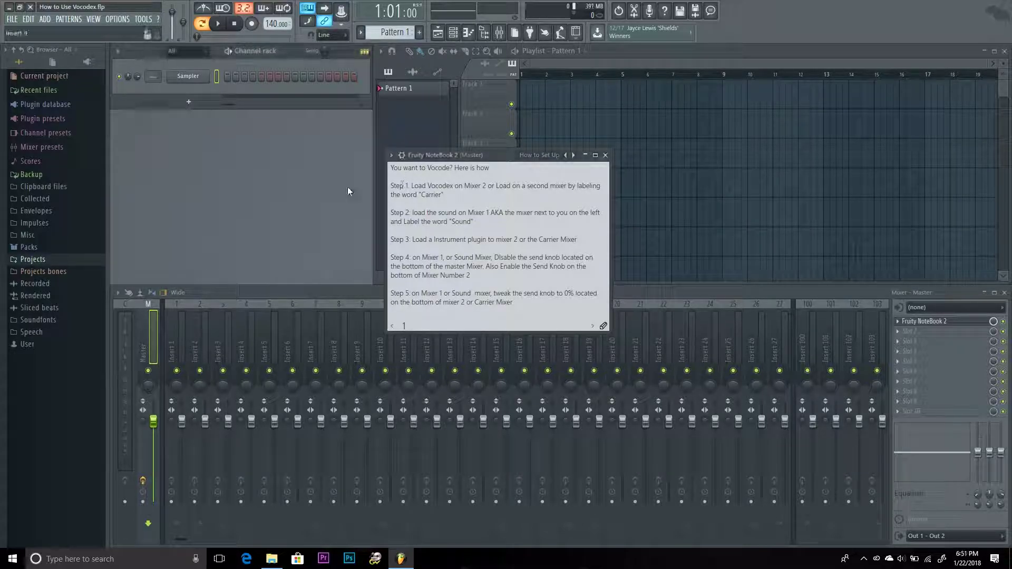
# - Highlight the Step 1 instruction in the notebook and load Vocodex into the first effect slot of mixer Insert 2
pyautogui.click(347, 187)
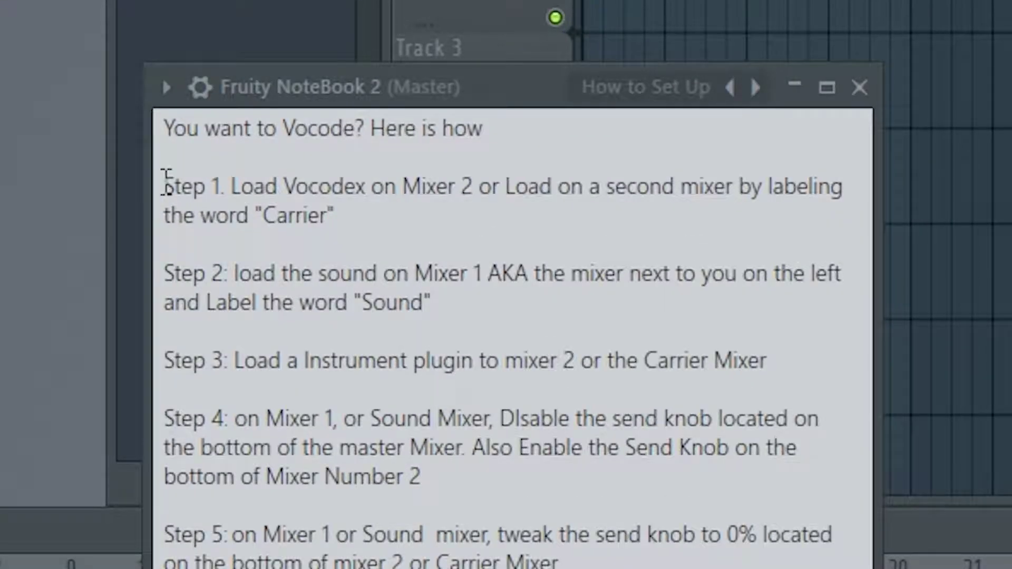
pyautogui.moveTo(166, 185); pyautogui.dragTo(637, 204)
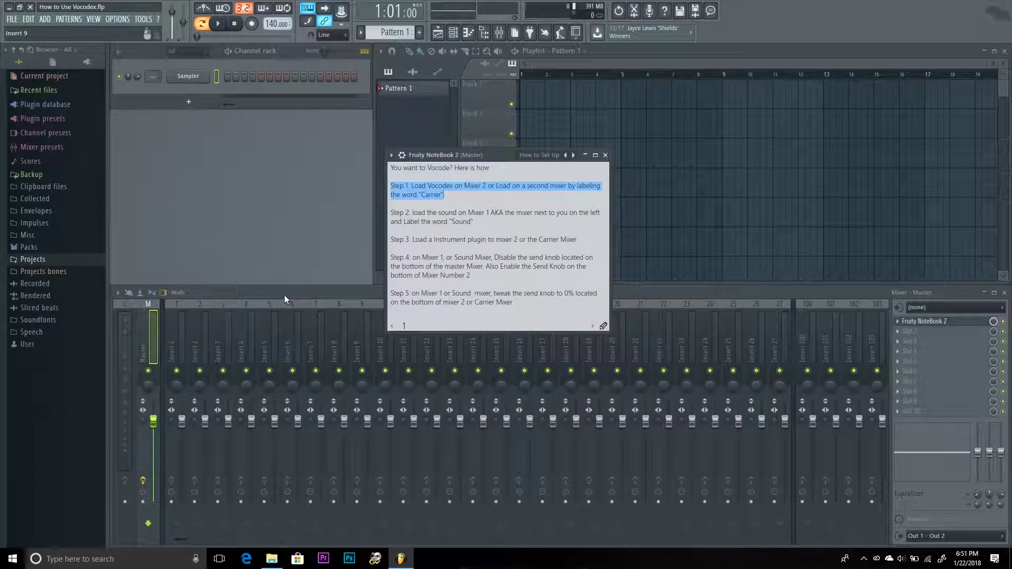
pyautogui.click(283, 295)
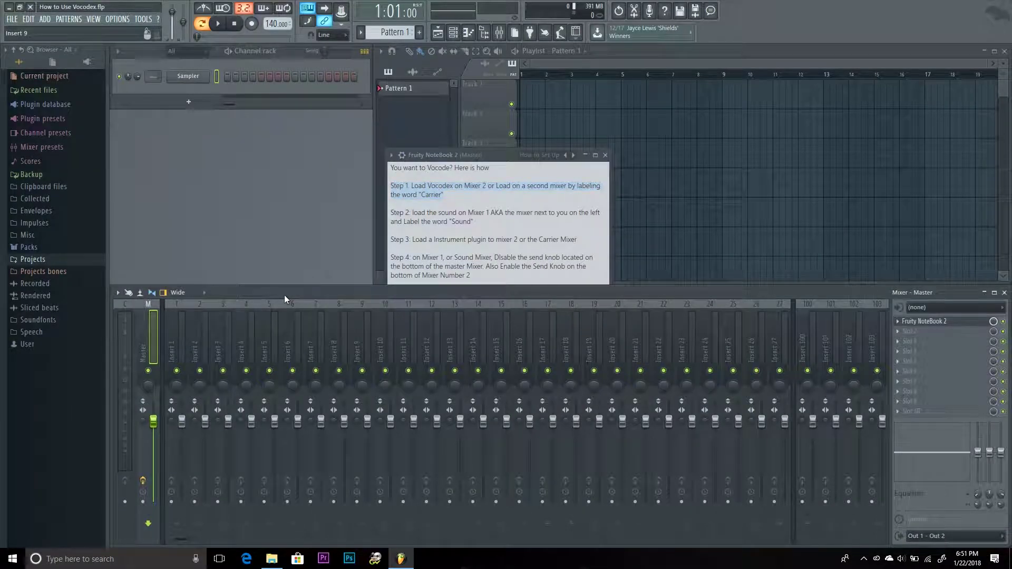
pyautogui.click(375, 344)
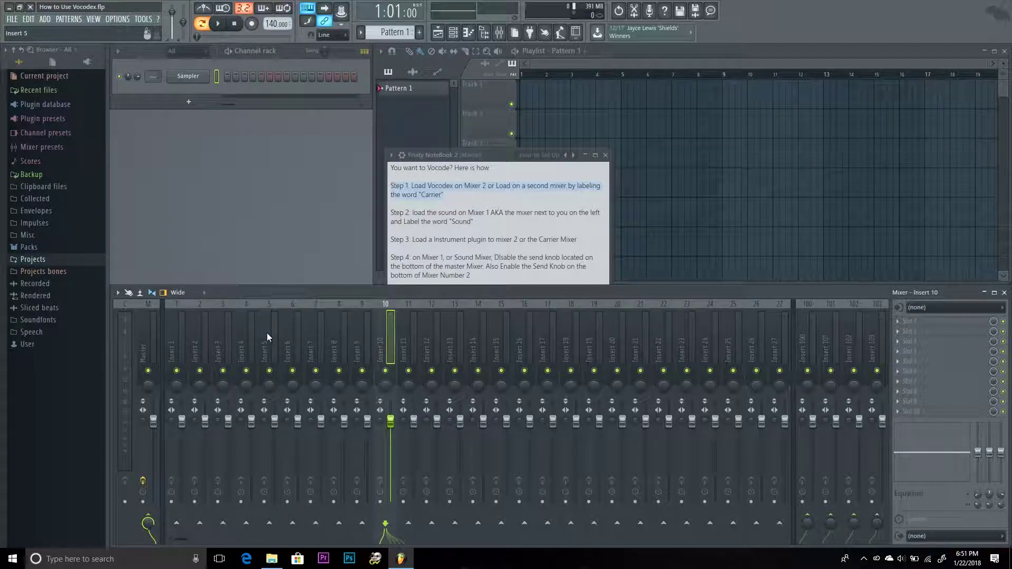
pyautogui.click(199, 337)
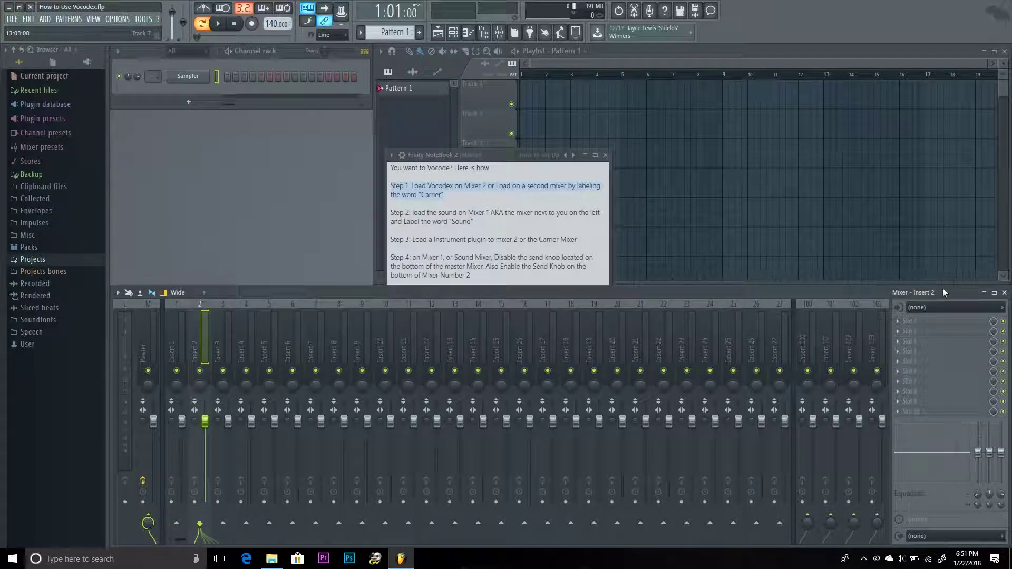
pyautogui.middleClick(948, 329)
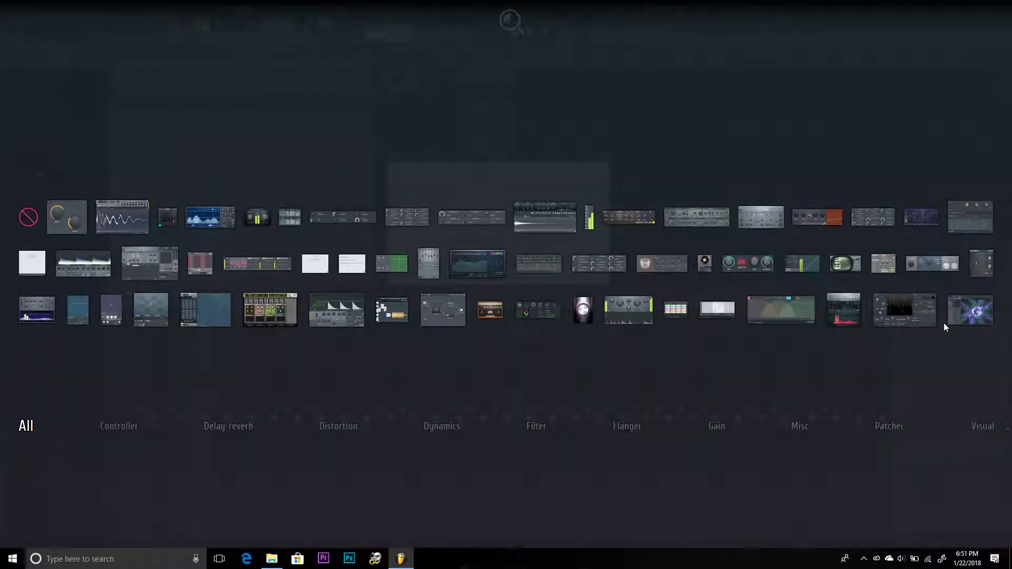
pyautogui.write('vico')
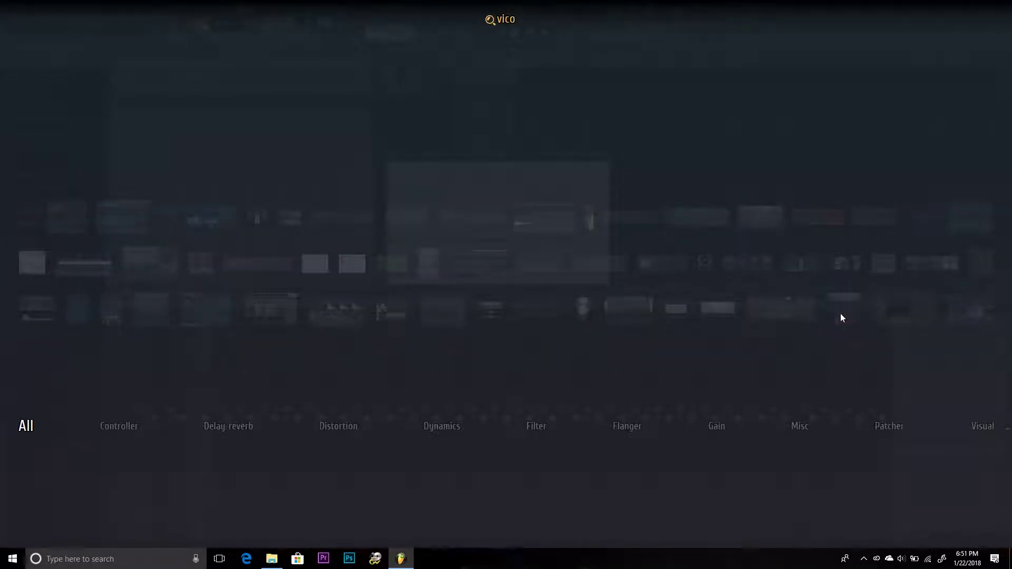
pyautogui.moveTo(840, 315); pyautogui.dragTo(916, 319)
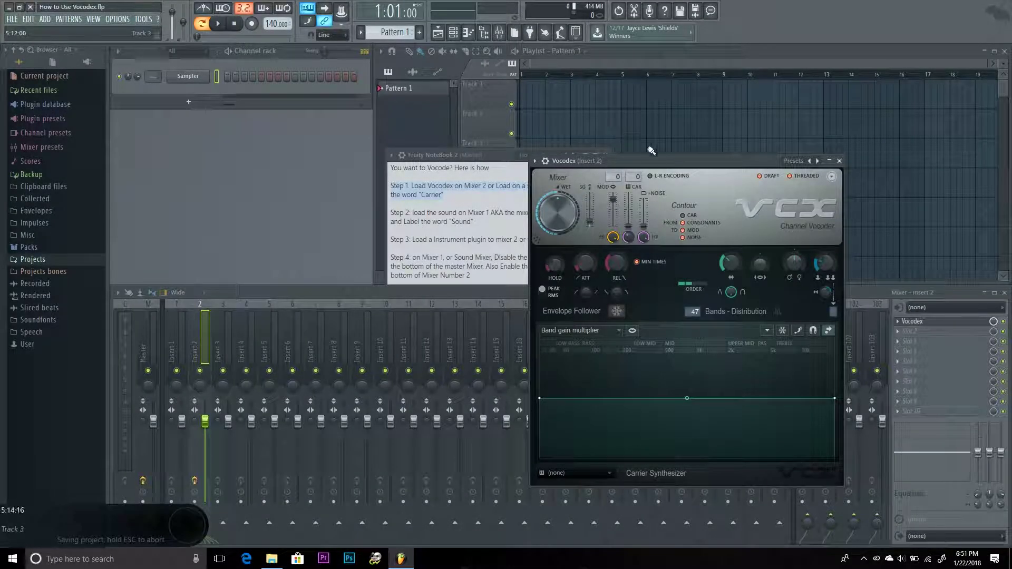
pyautogui.moveTo(665, 159); pyautogui.dragTo(625, 111)
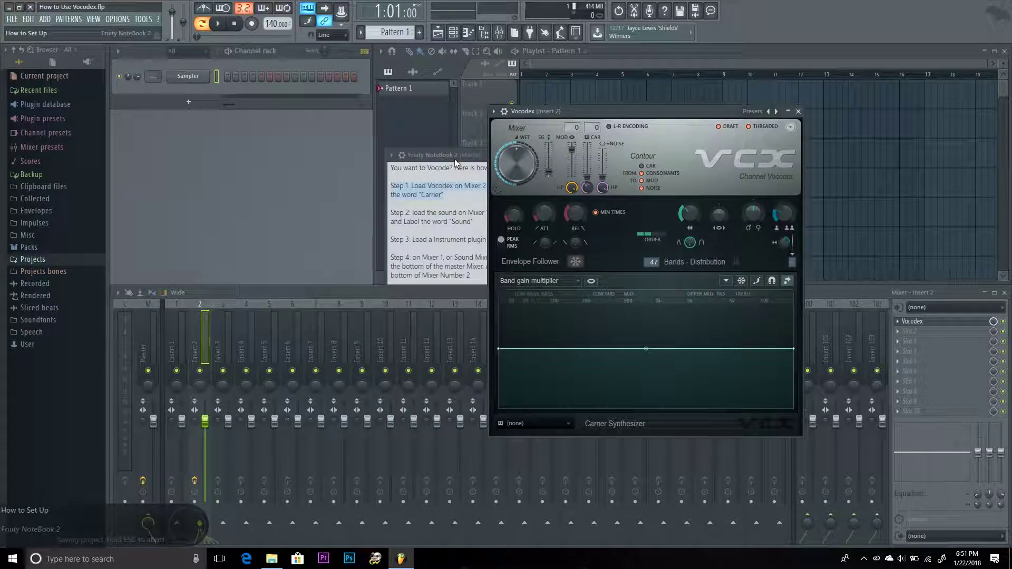
# - Rename mixer Insert 2 as "Carrier" and give it the piano keyboard icon
pyautogui.rightClick(195, 334)
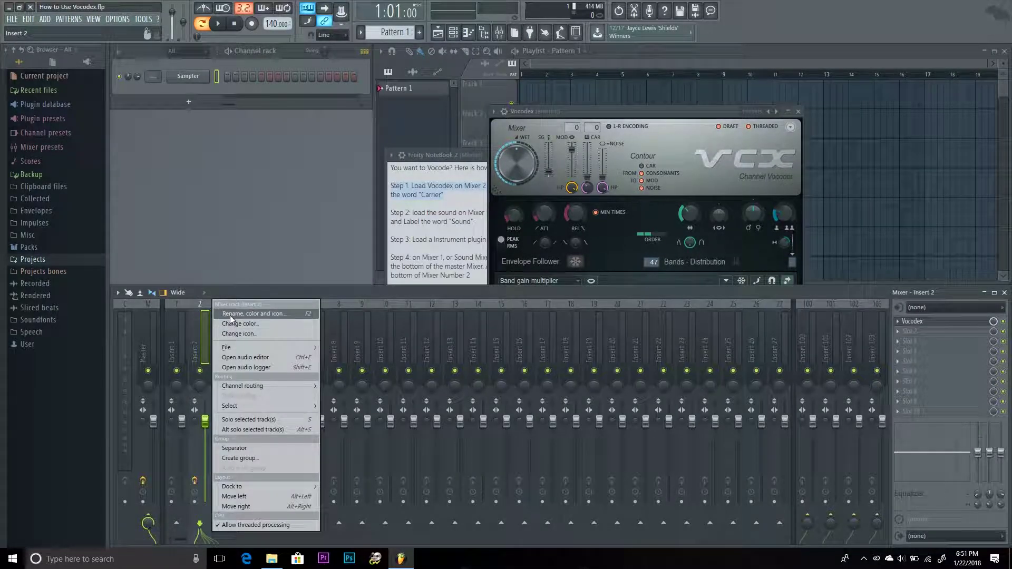
pyautogui.click(230, 316)
pyautogui.click(227, 313)
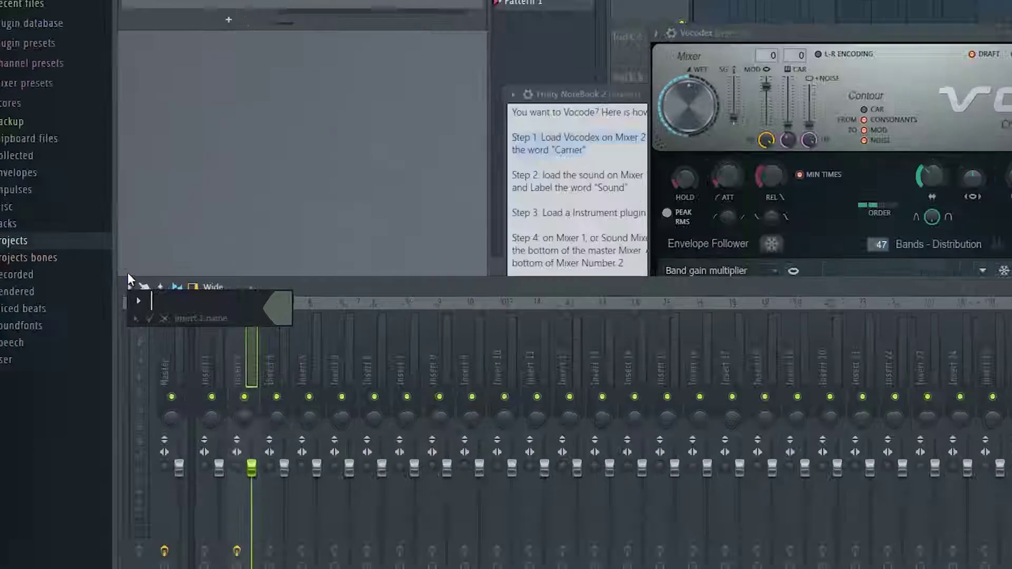
pyautogui.write('Carrier')
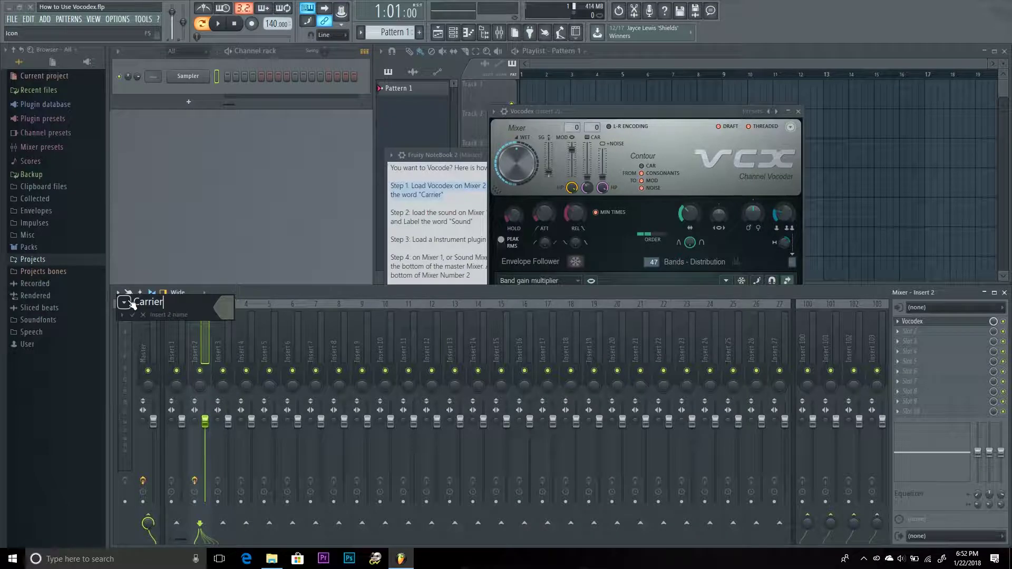
pyautogui.click(207, 294)
pyautogui.click(152, 226)
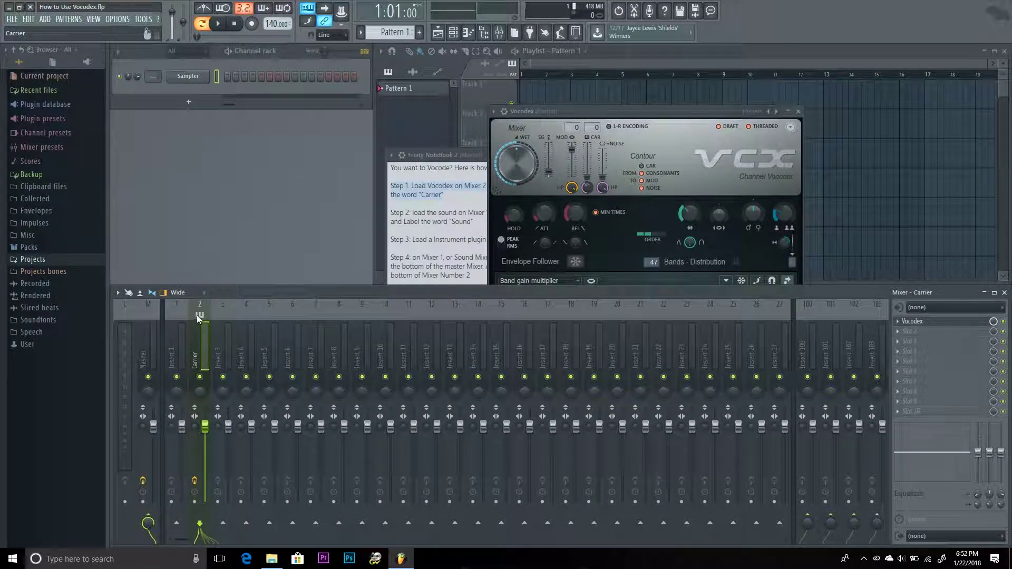
pyautogui.click(586, 138)
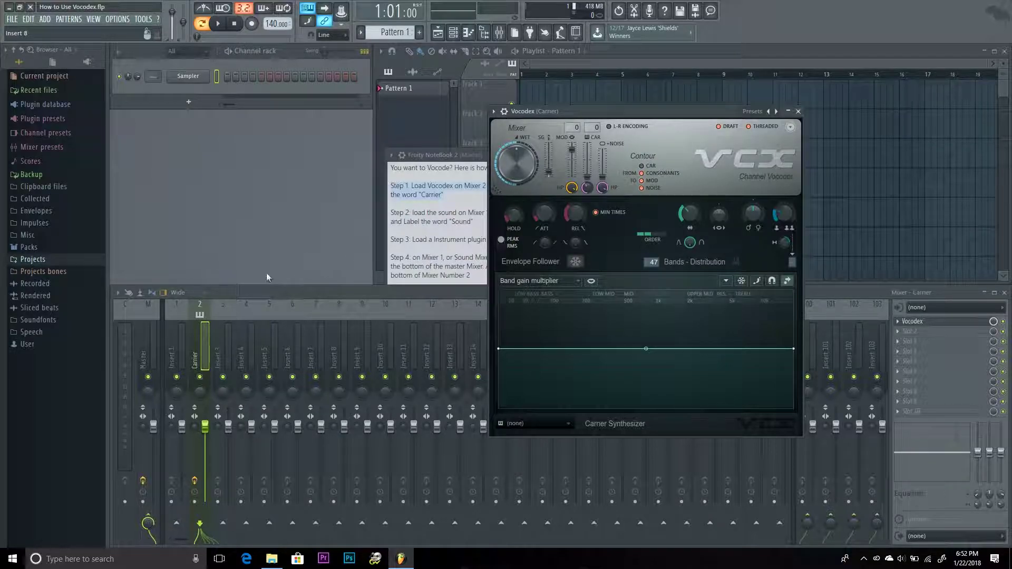
# - Consult Step 2 in the notebook and add the Sound audio file from File Explorer to the start of playlist Track 1
pyautogui.click(393, 213)
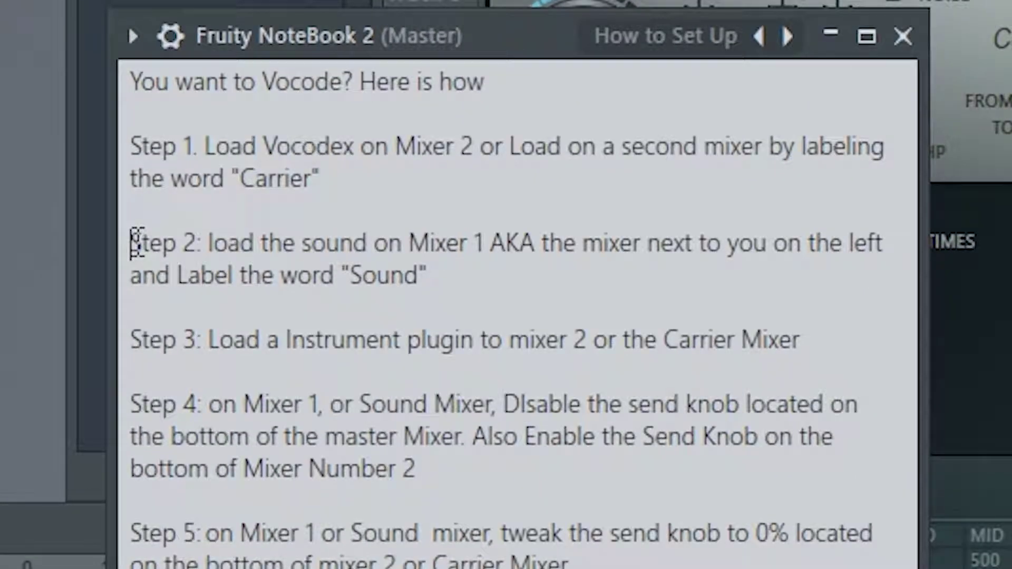
pyautogui.click(136, 244)
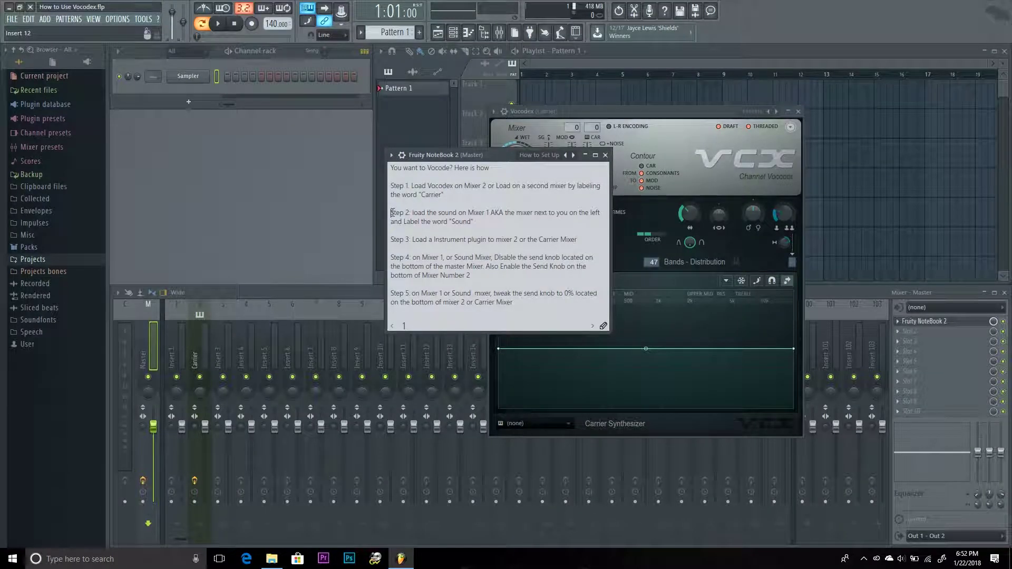
pyautogui.moveTo(505, 152); pyautogui.dragTo(477, 215)
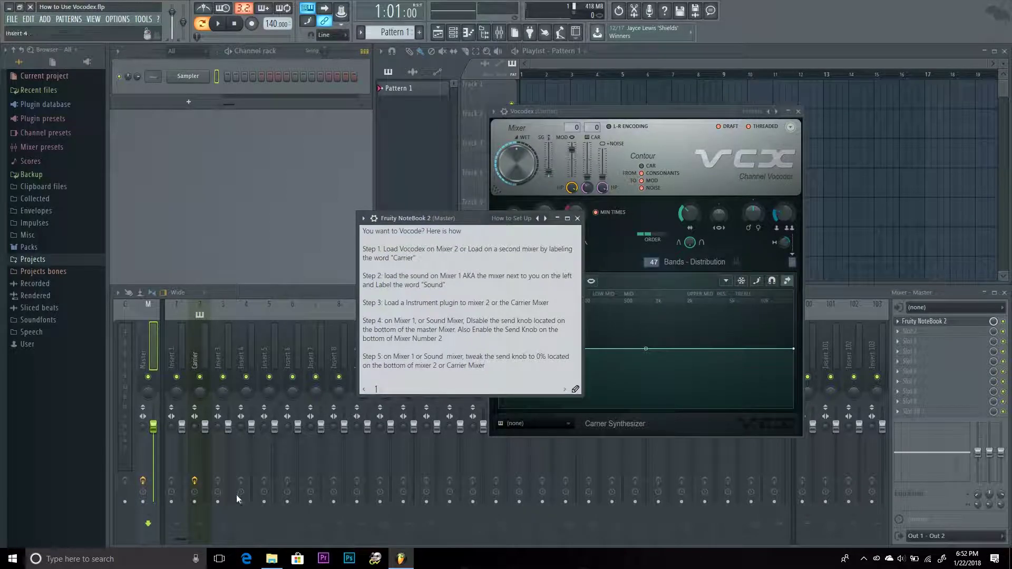
pyautogui.click(272, 559)
pyautogui.moveTo(294, 332); pyautogui.dragTo(504, 84)
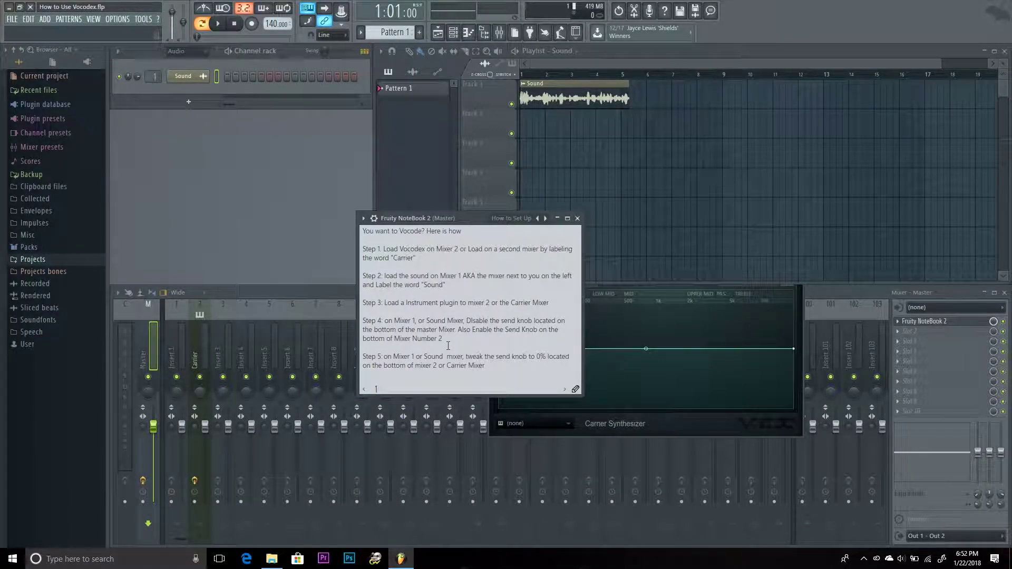
pyautogui.moveTo(437, 216); pyautogui.dragTo(406, 212)
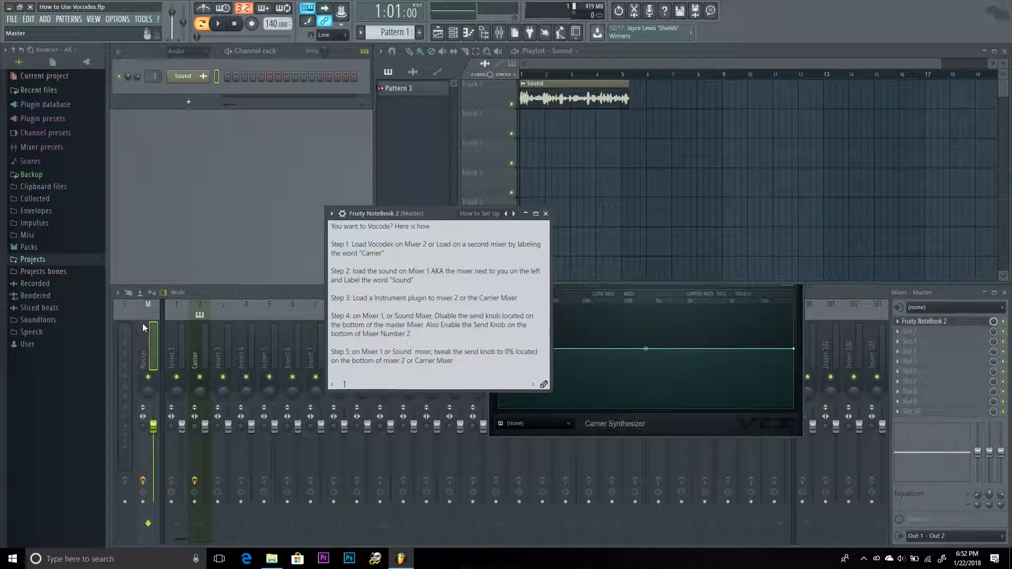
# - Rename mixer Insert 1 as "Sound" and give it the lips icon
pyautogui.click(176, 334)
pyautogui.rightClick(179, 325)
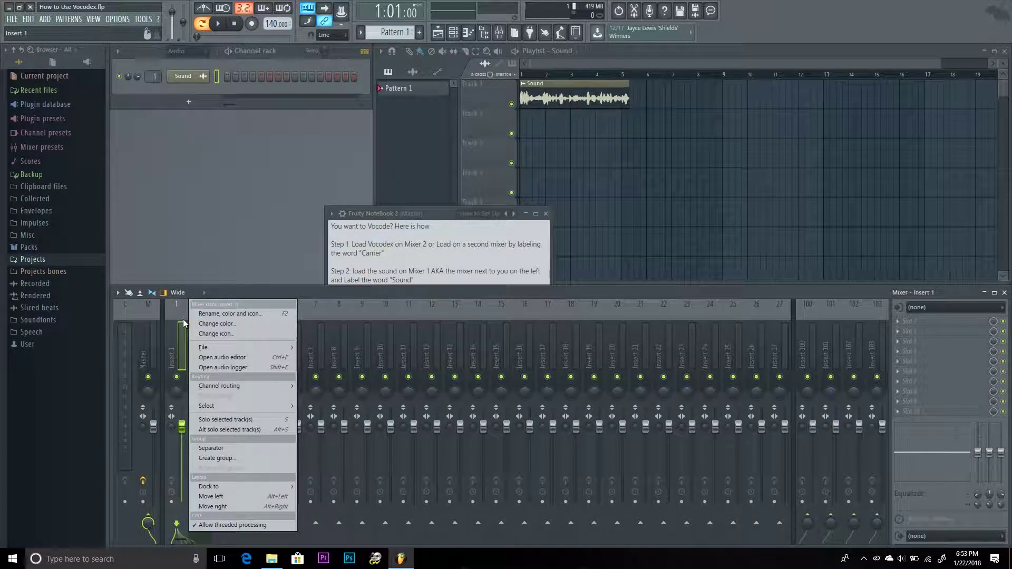
pyautogui.click(211, 314)
pyautogui.click(216, 323)
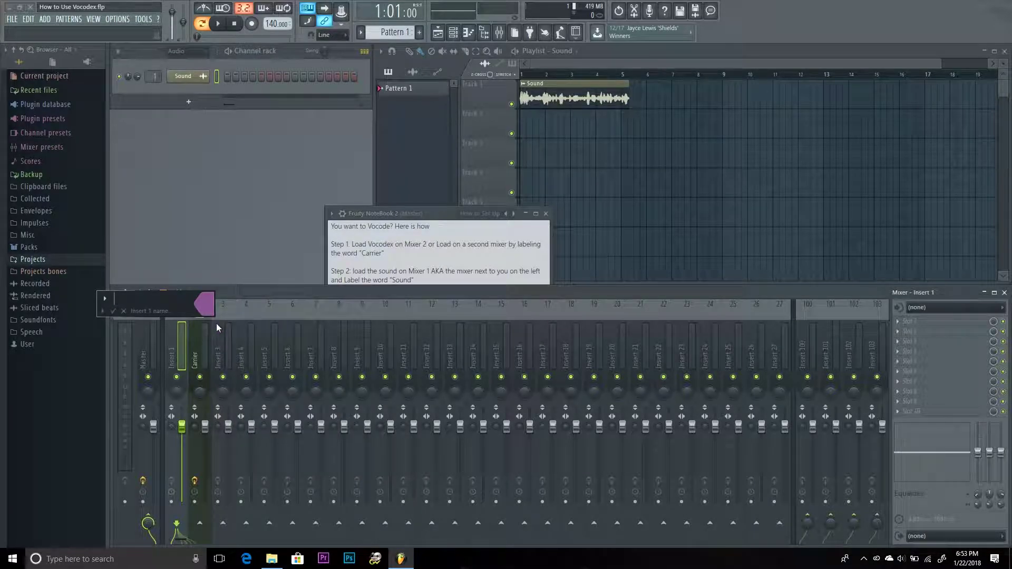
pyautogui.write('Sound')
pyautogui.click(106, 299)
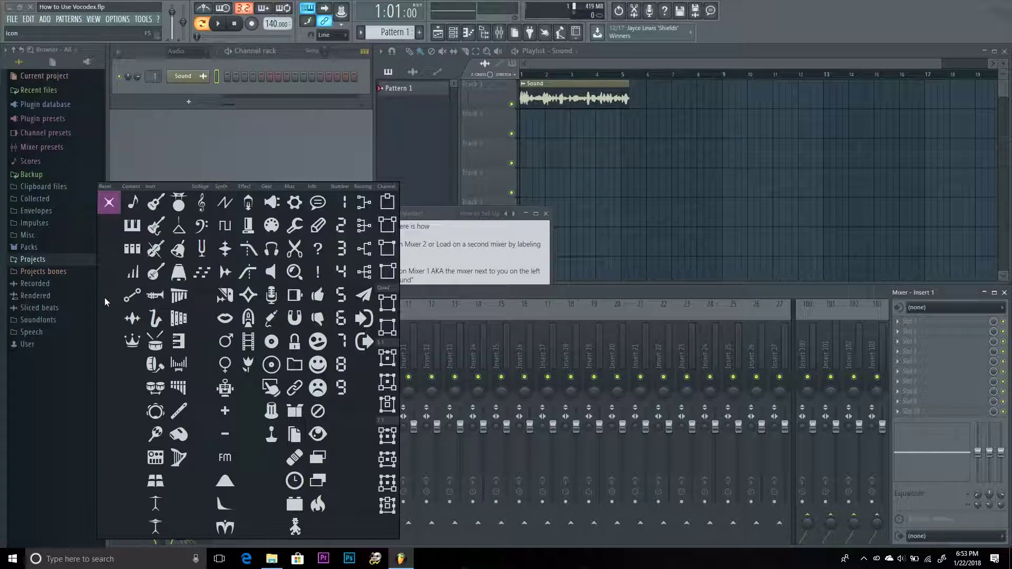
pyautogui.click(226, 317)
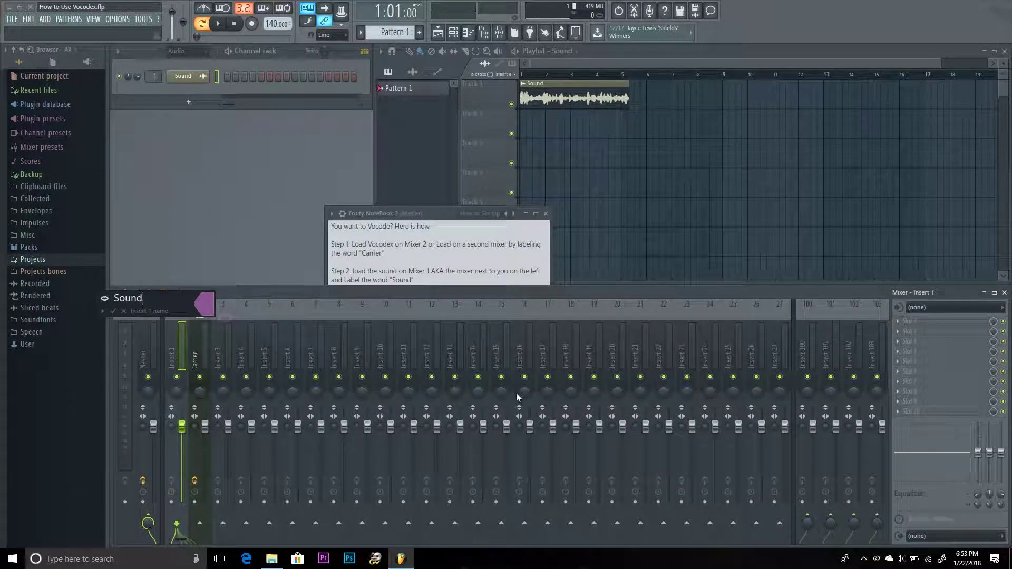
pyautogui.press('Return')
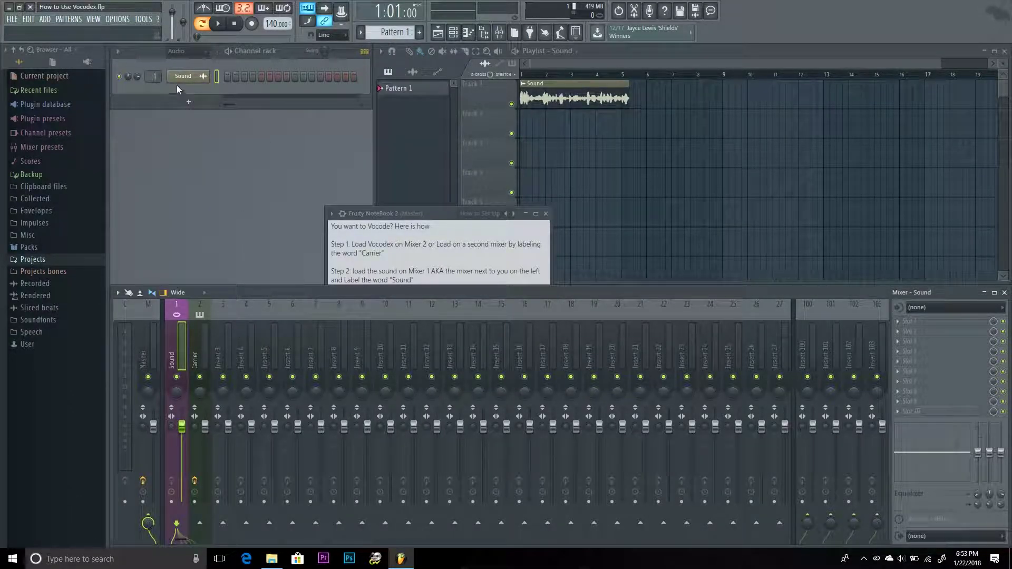
# - Reopen the Vocodex window from the Carrier mixer track and move the notebook over it
pyautogui.click(195, 345)
pyautogui.click(914, 321)
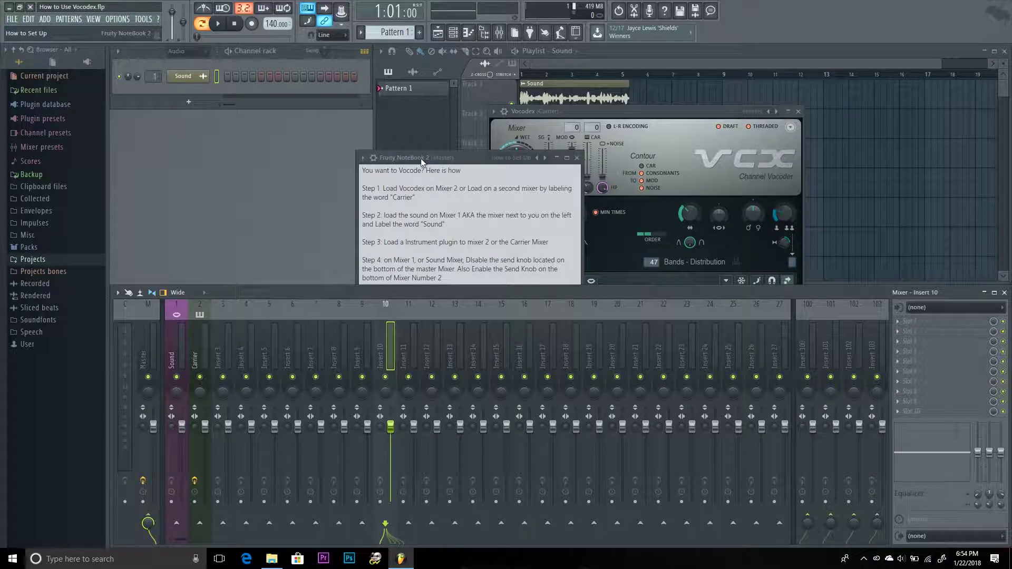
pyautogui.moveTo(421, 158); pyautogui.dragTo(599, 124)
pyautogui.click(397, 330)
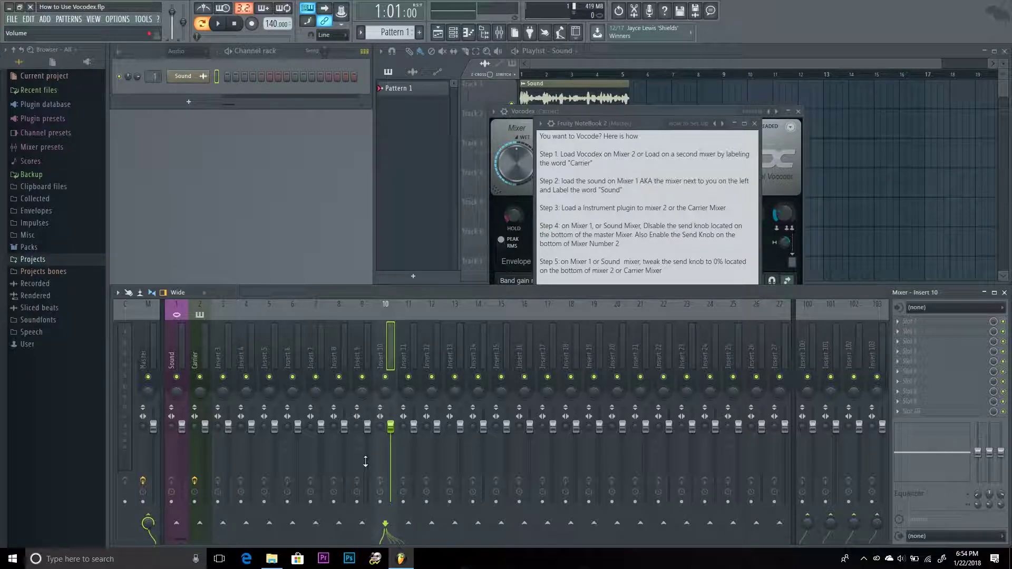
pyautogui.click(367, 369)
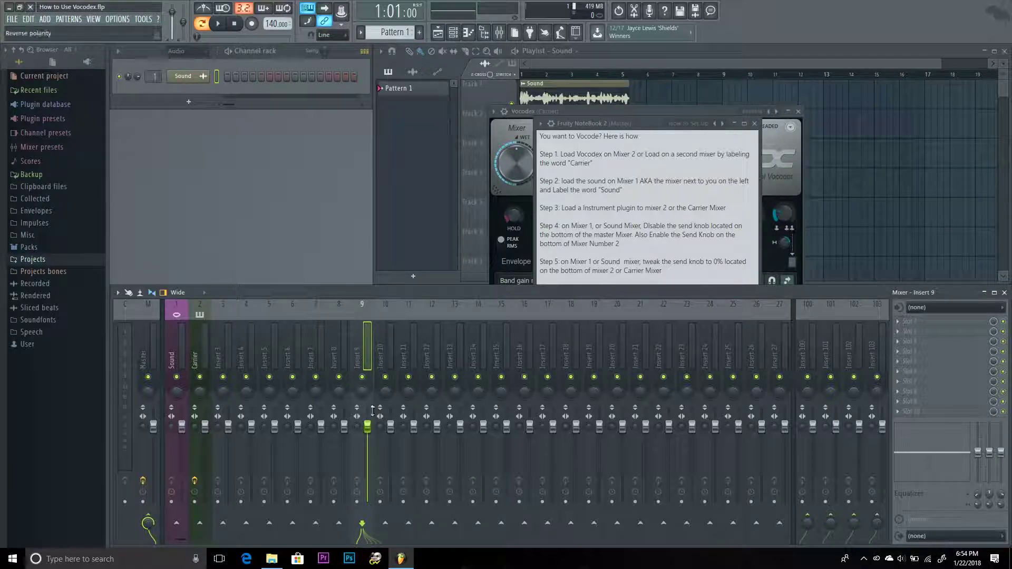
pyautogui.click(177, 377)
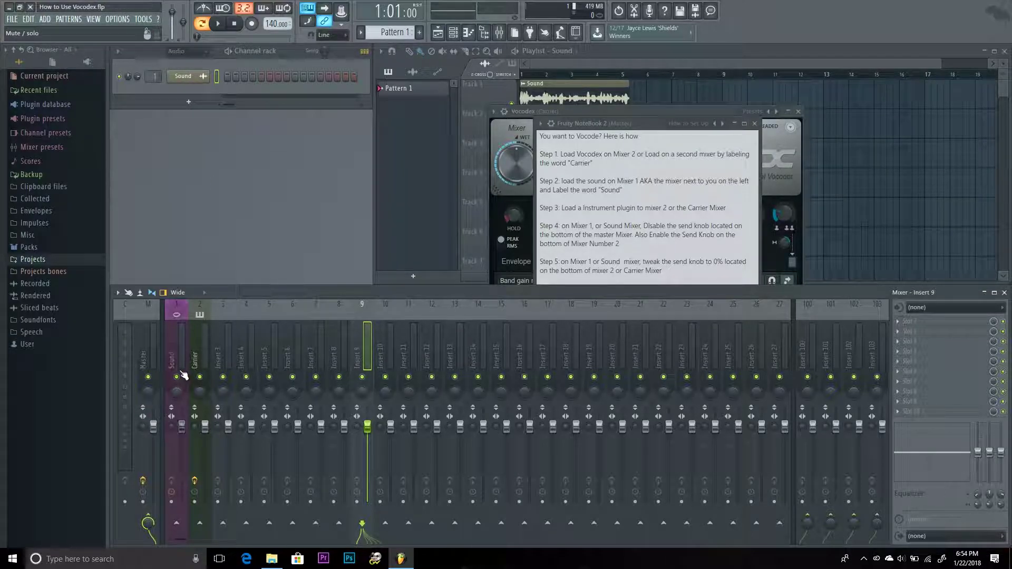
pyautogui.click(182, 375)
pyautogui.click(174, 364)
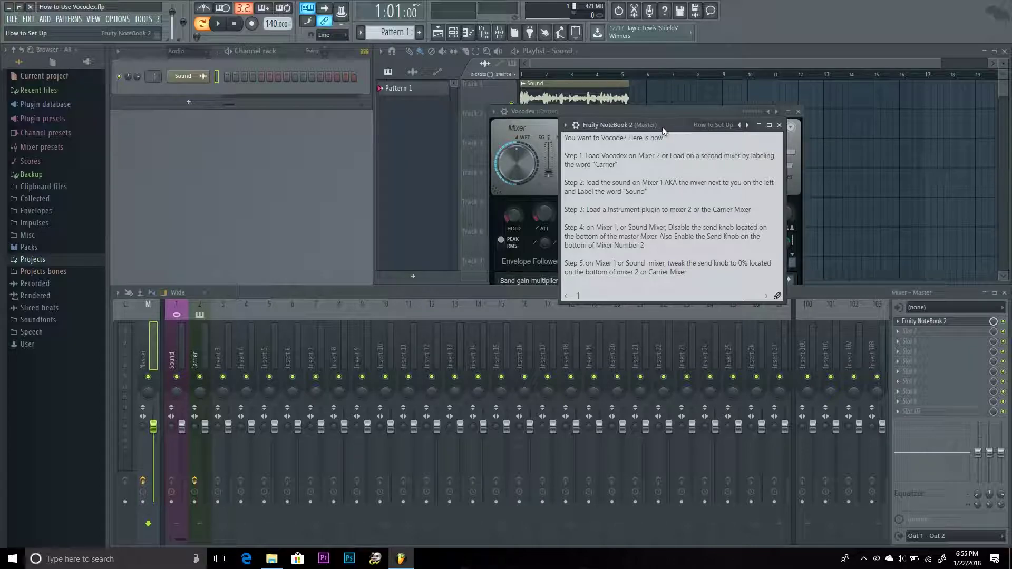
# - Reposition the notebook and highlight its Step 3 instruction about the instrument plugin
pyautogui.moveTo(663, 128); pyautogui.dragTo(609, 140)
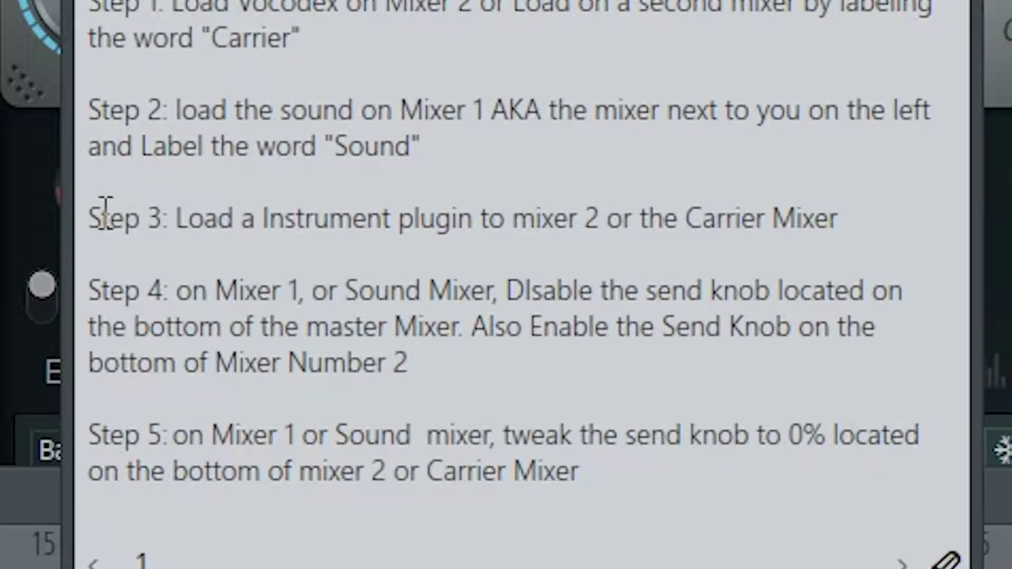
pyautogui.moveTo(88, 220); pyautogui.dragTo(111, 219)
pyautogui.moveTo(257, 232); pyautogui.dragTo(836, 217)
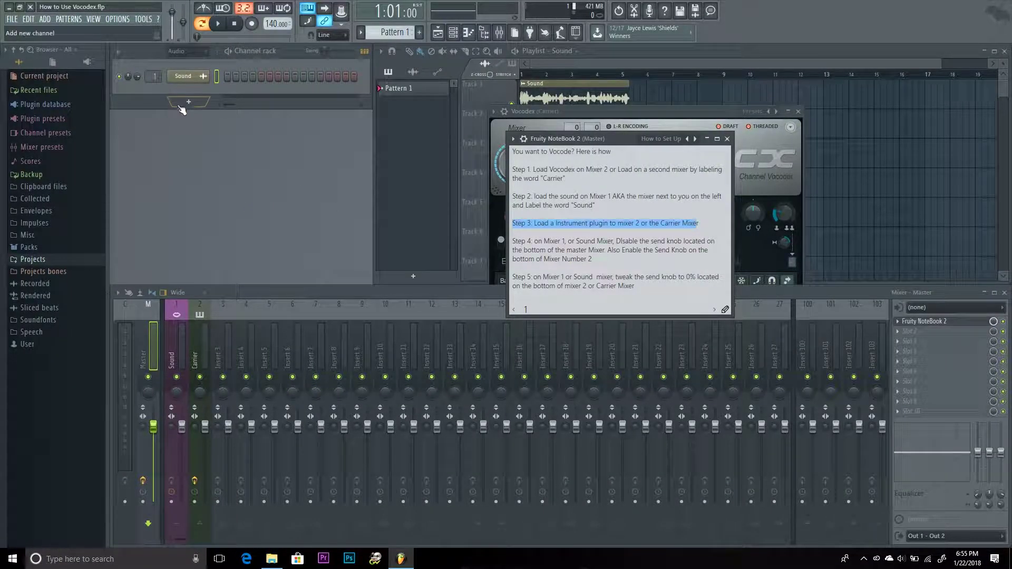
# - Add a Sytrus instrument channel to the channel rack
pyautogui.middleClick(182, 104)
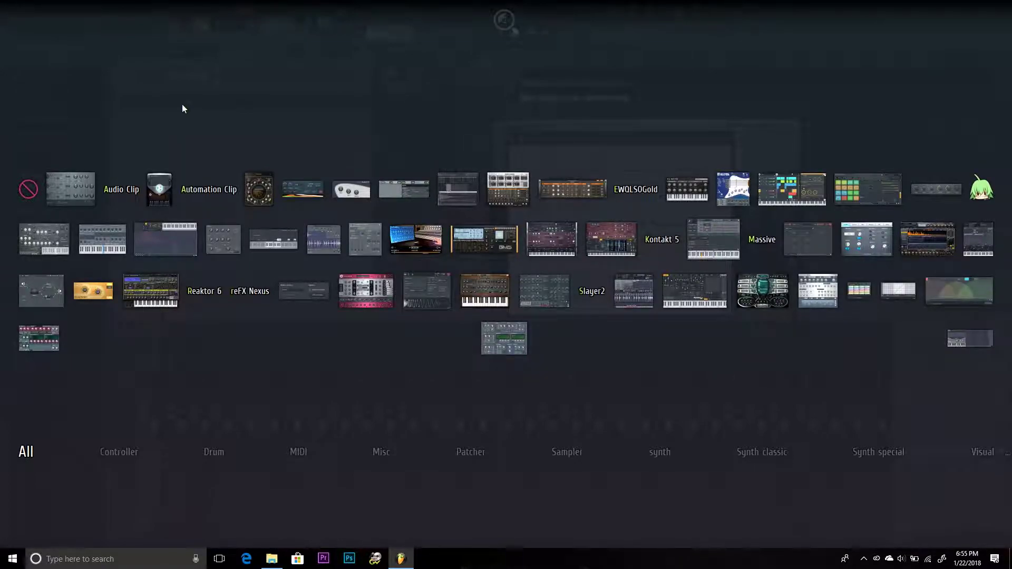
pyautogui.write('sy')
pyautogui.moveTo(701, 298); pyautogui.dragTo(199, 92)
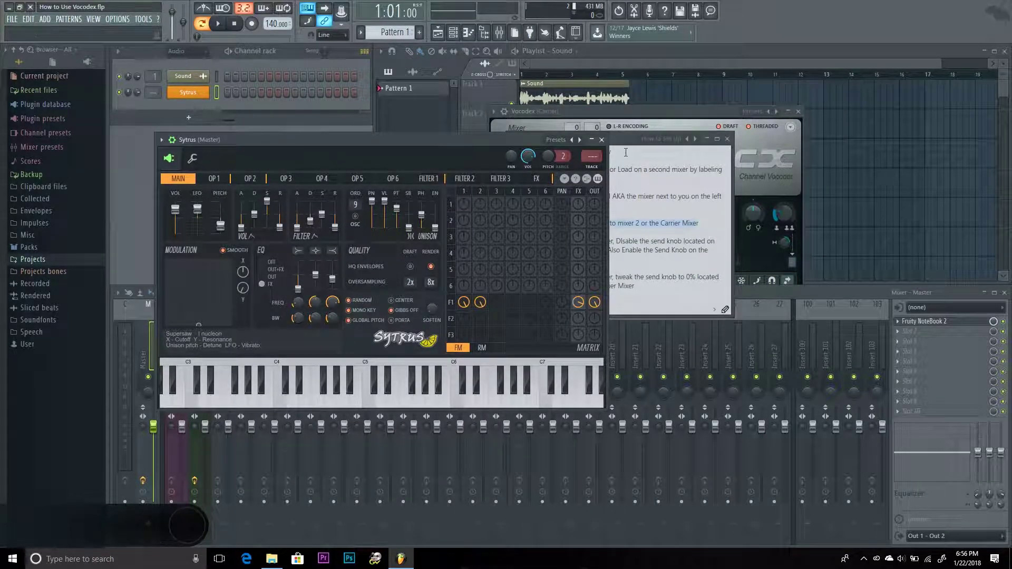
# - Load the Organ preset from Sytrus's Vocoder carriers category
pyautogui.rightClick(572, 140)
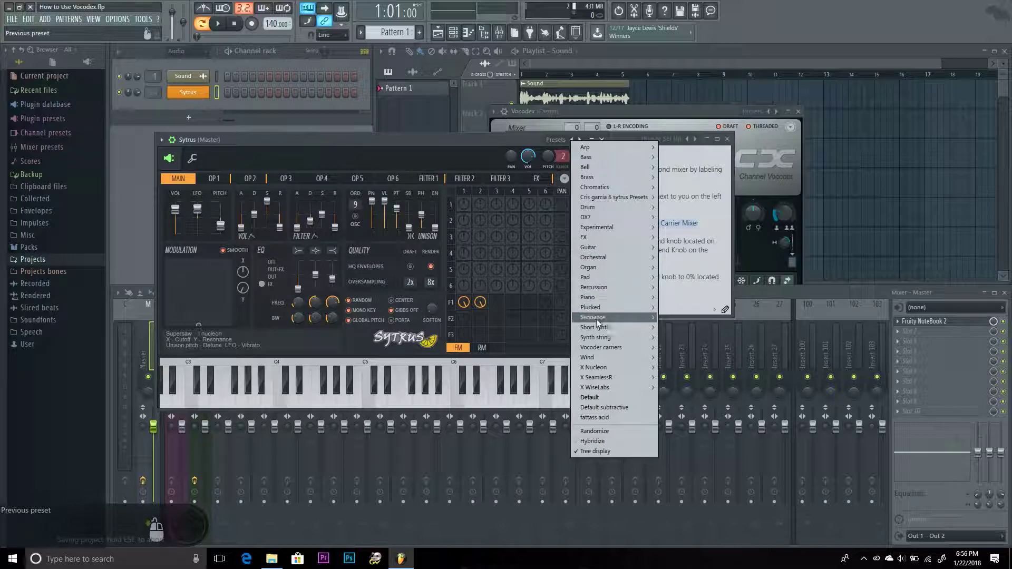
pyautogui.moveTo(605, 346)
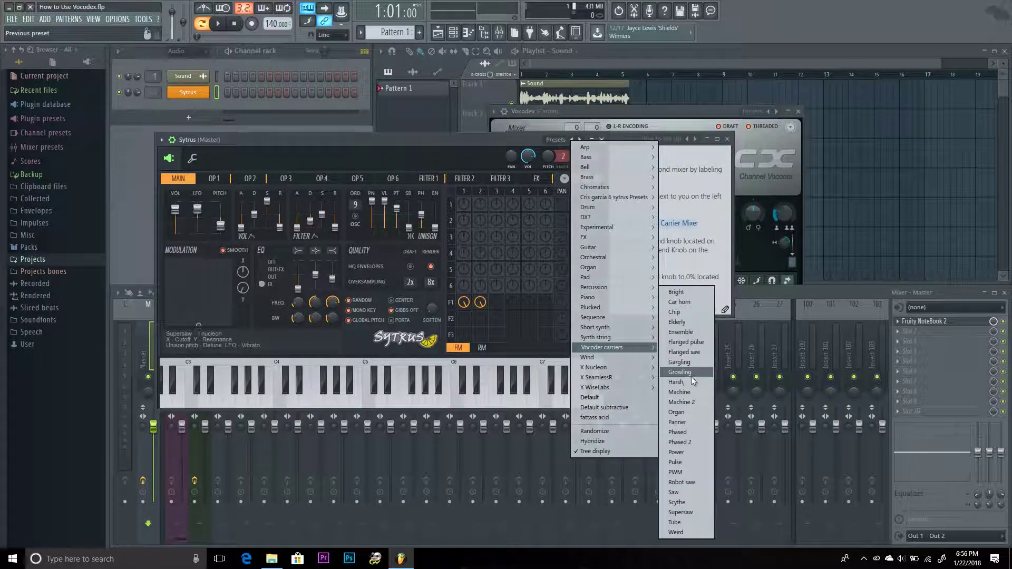
pyautogui.click(688, 414)
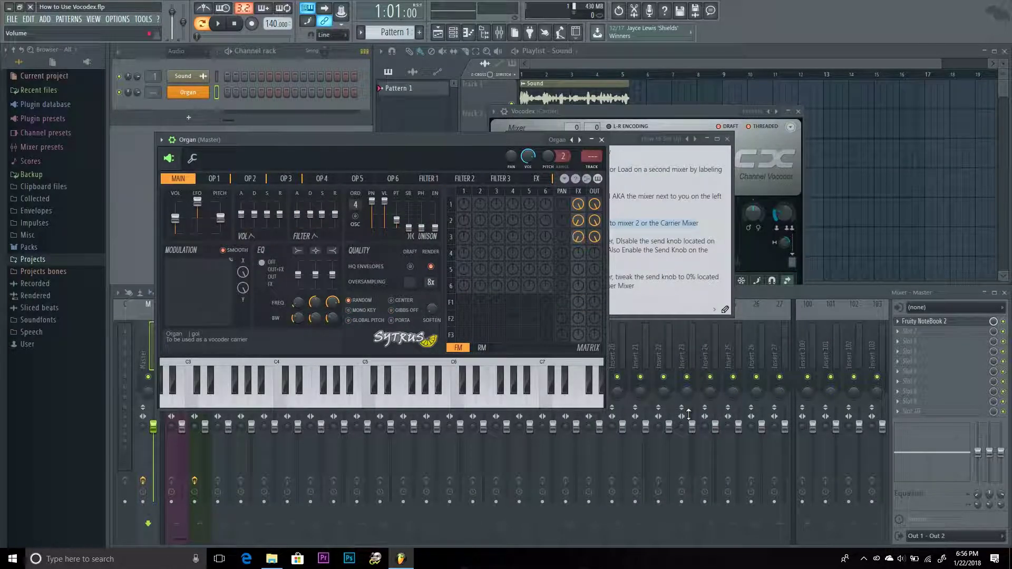
# - Reposition the Organ instrument window and route the Organ channel to mixer track 2
pyautogui.moveTo(316, 139); pyautogui.dragTo(452, 181)
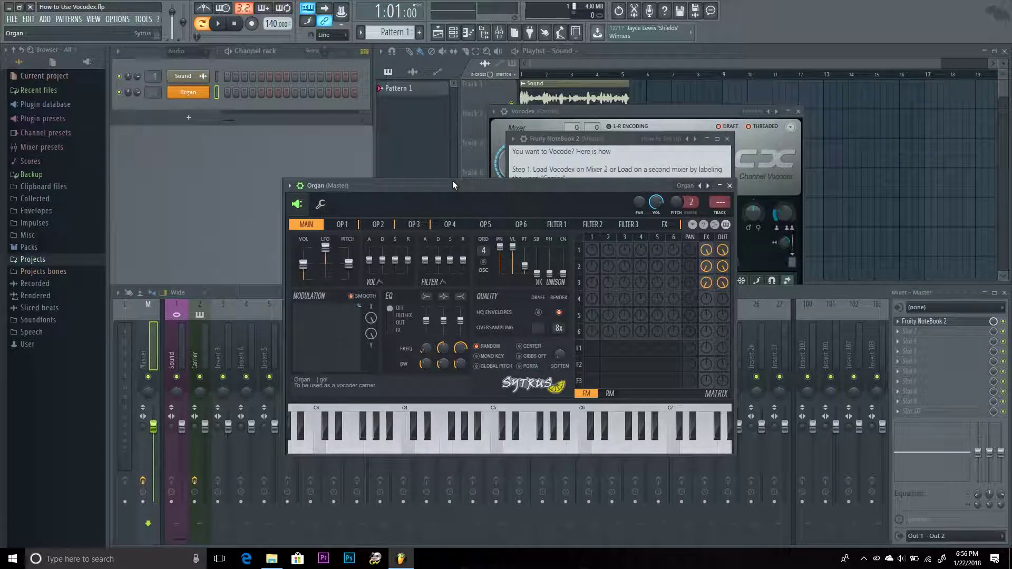
pyautogui.moveTo(452, 181); pyautogui.dragTo(406, 172)
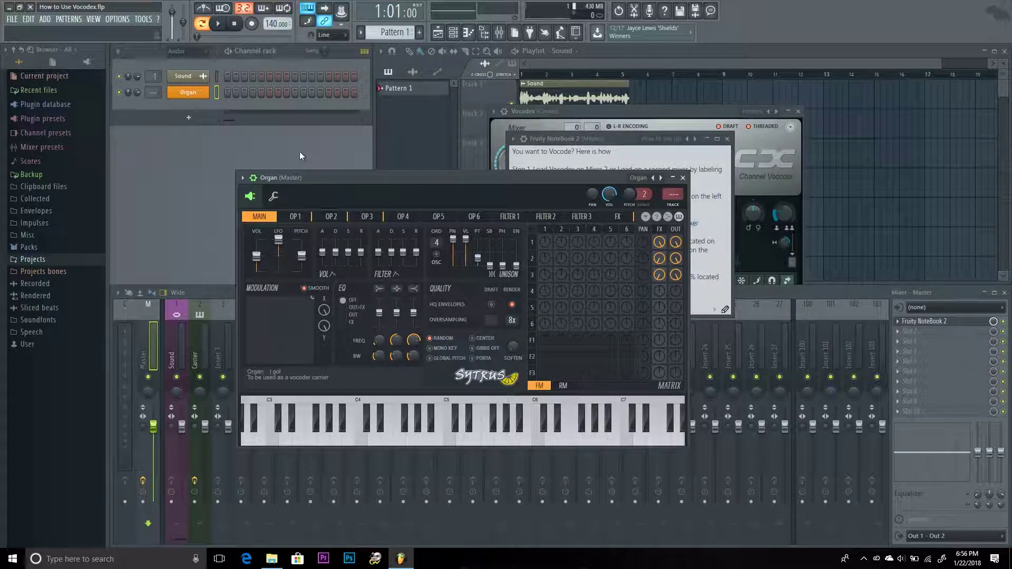
pyautogui.moveTo(333, 179); pyautogui.dragTo(355, 179)
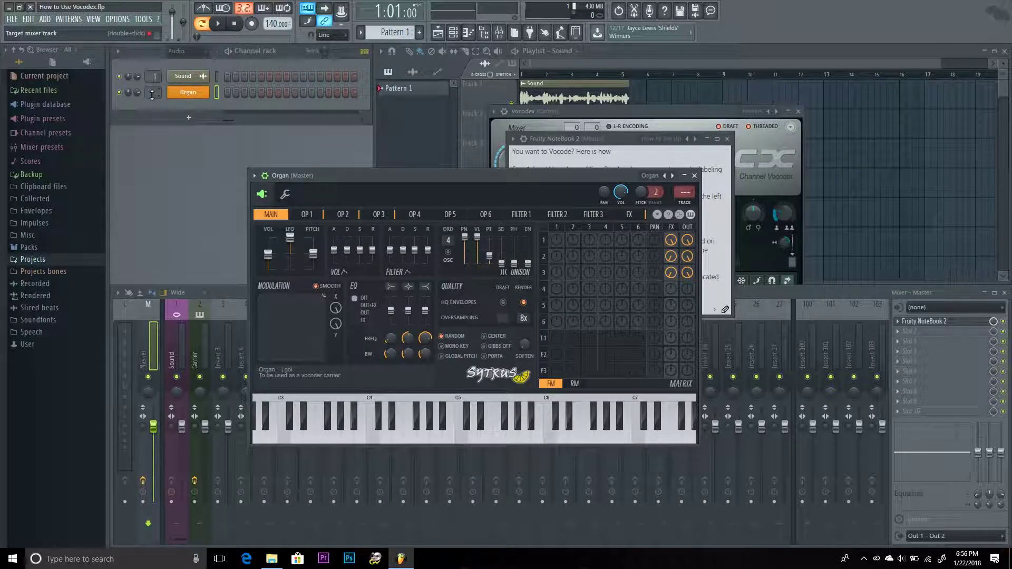
pyautogui.scroll(2, 152, 94)
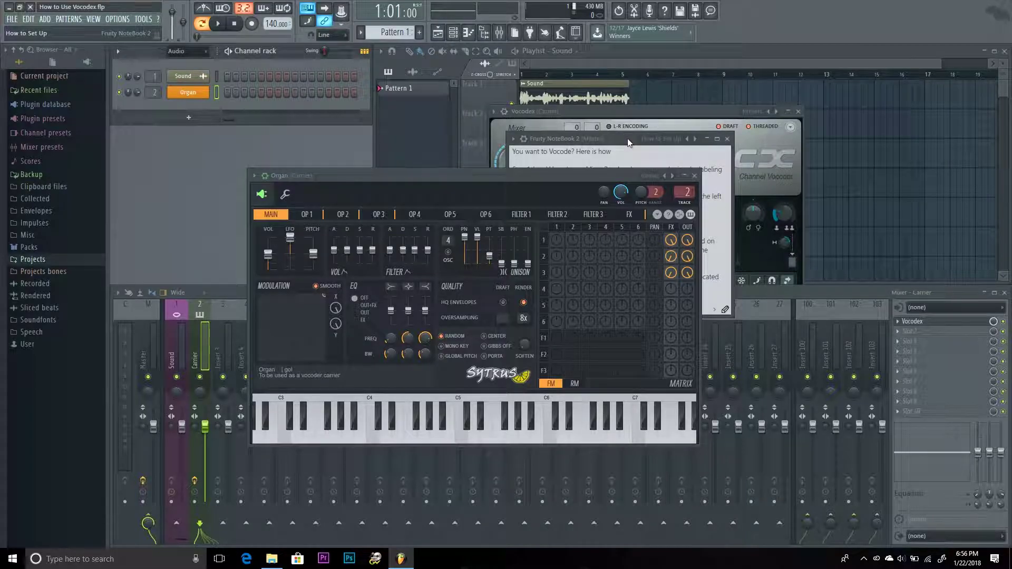
# - Move the notebook clear of the instrument window and highlight its Step 4 instruction about the send knobs
pyautogui.moveTo(627, 138); pyautogui.dragTo(791, 138)
pyautogui.moveTo(677, 242); pyautogui.dragTo(701, 241)
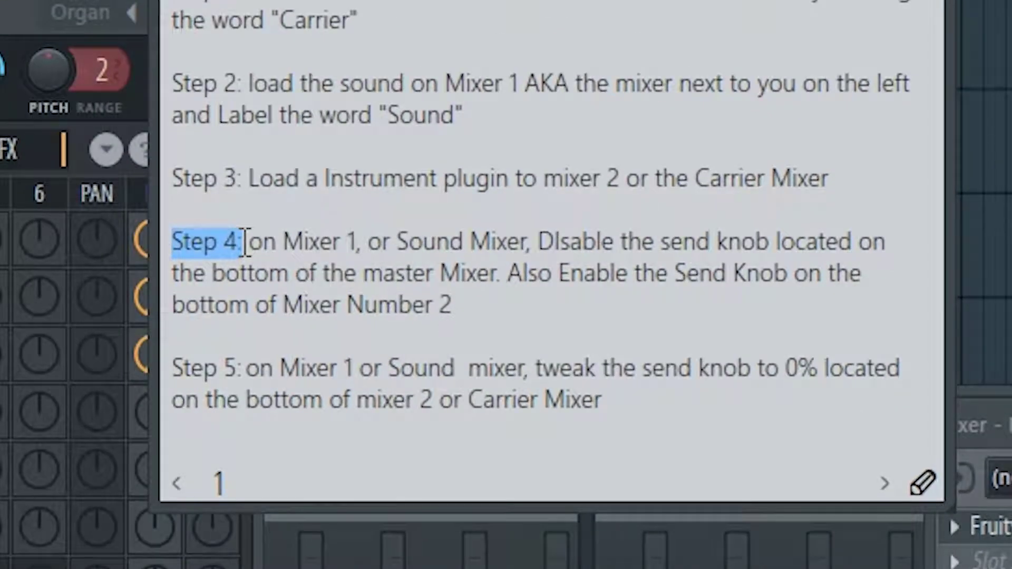
pyautogui.moveTo(244, 243); pyautogui.dragTo(904, 304)
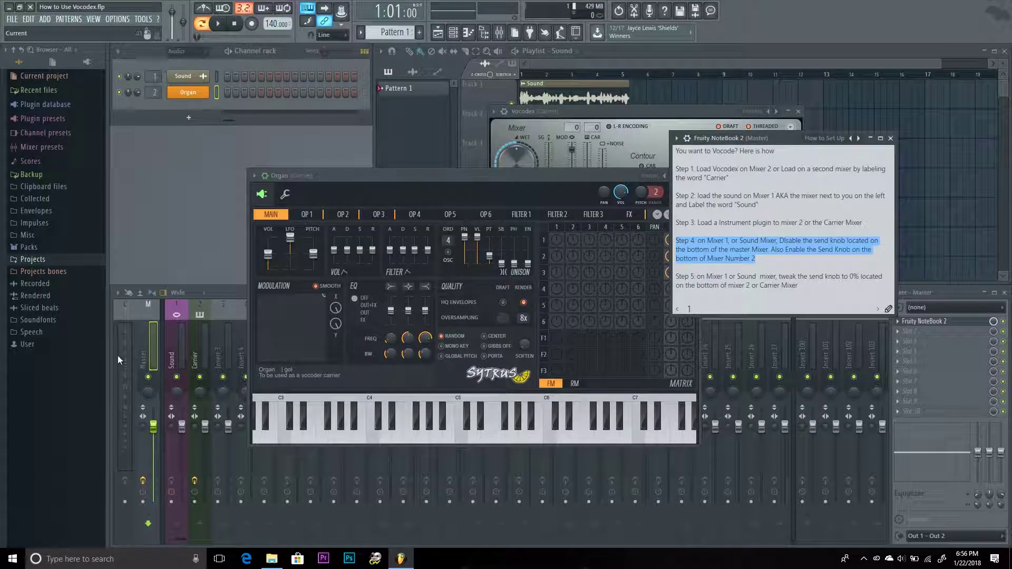
# - Disable the Sound mixer track's send to the Master track
pyautogui.click(175, 341)
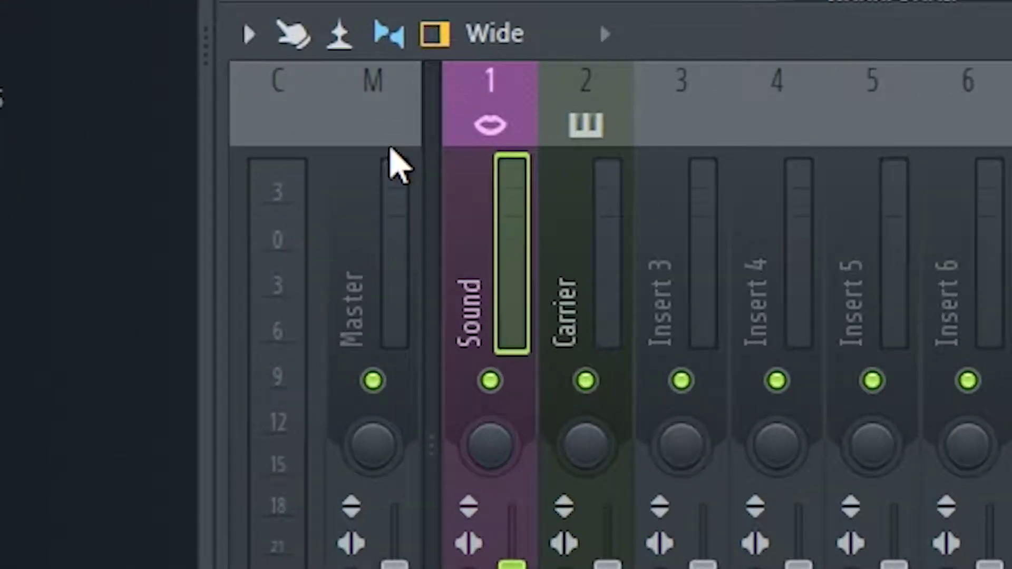
pyautogui.click(153, 323)
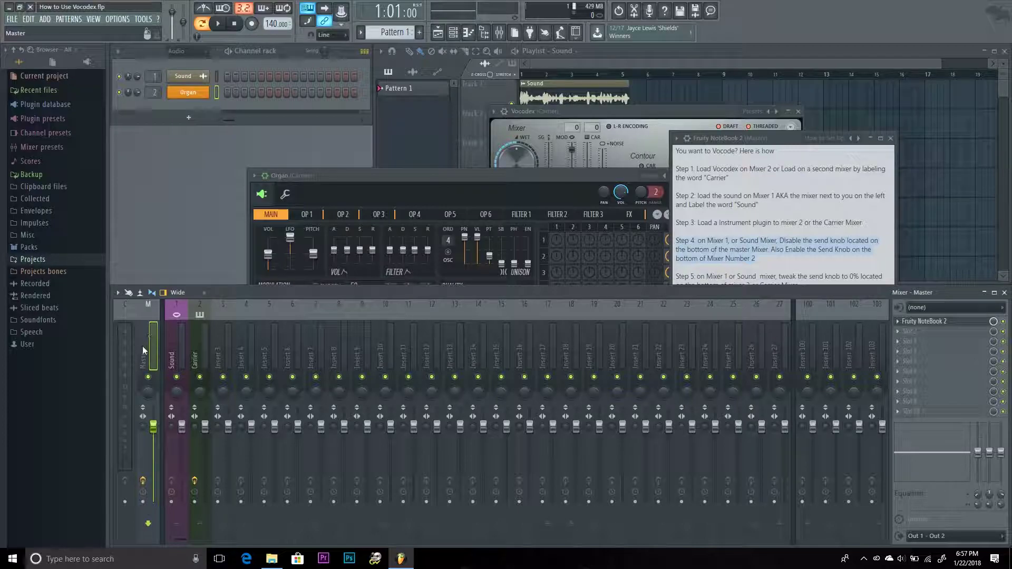
pyautogui.click(174, 355)
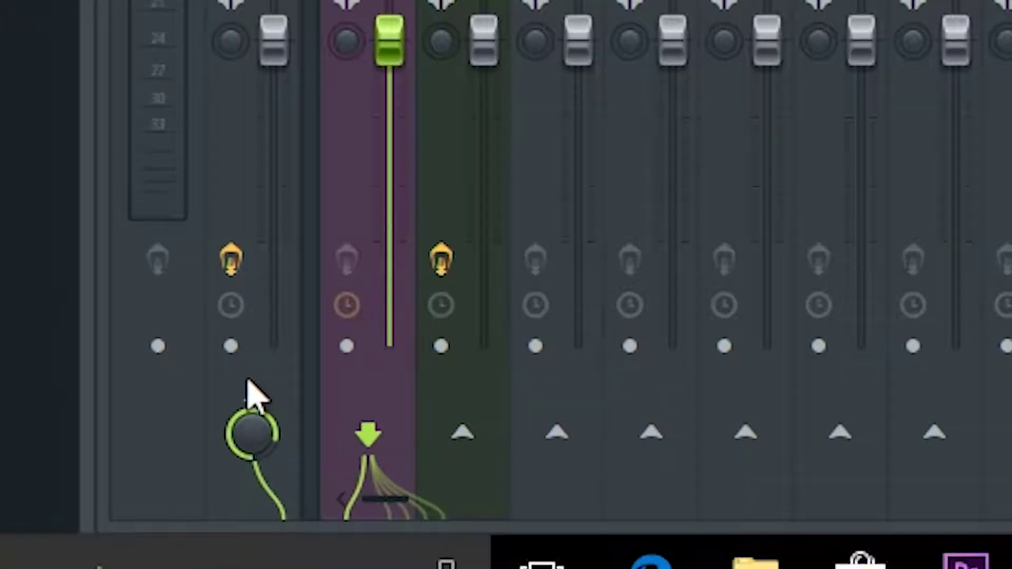
pyautogui.click(252, 398)
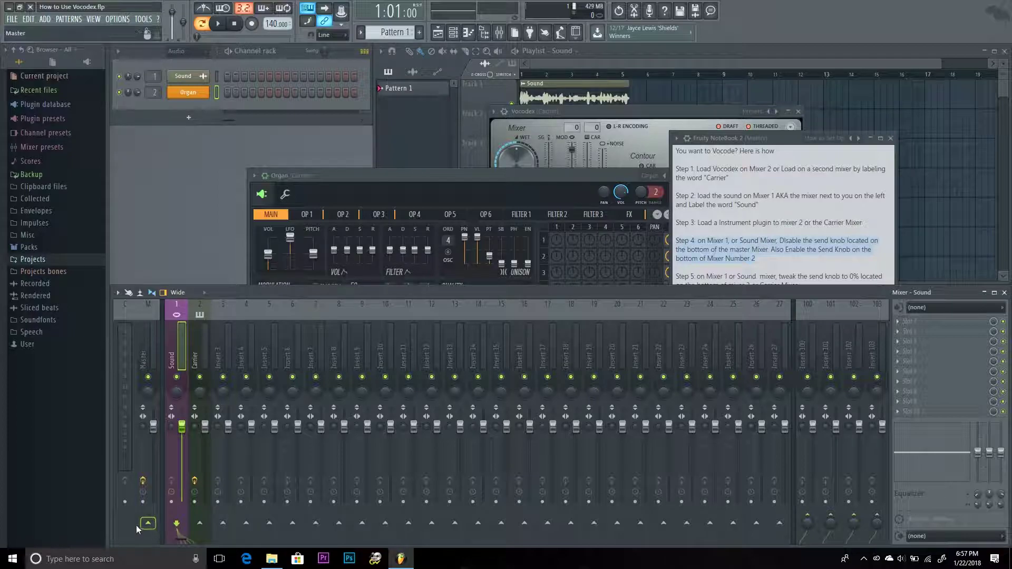
# - Highlight the notebook's Step 4 sentence about mixer 2 and enable the Sound track's send to the Carrier track
pyautogui.click(771, 250)
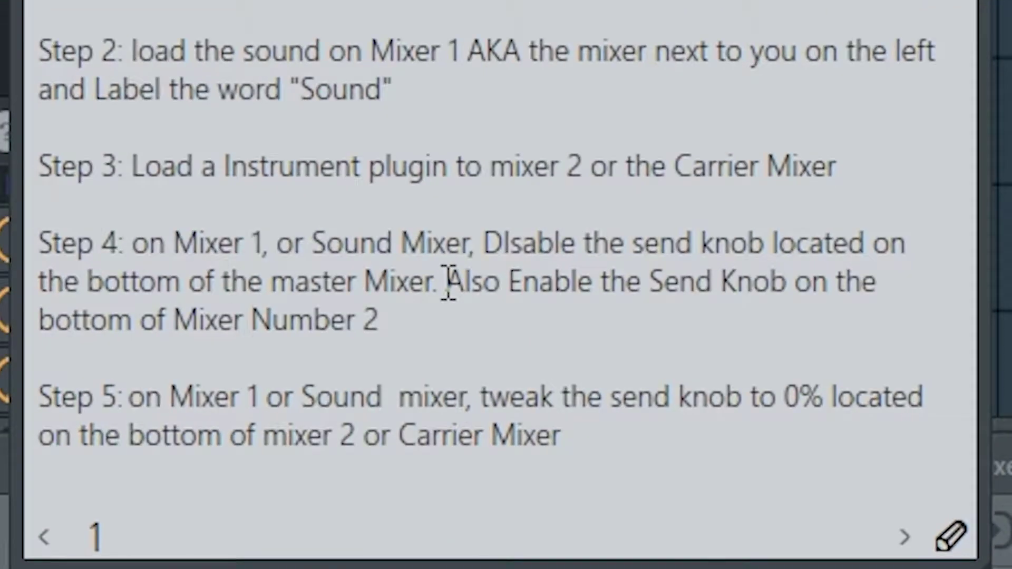
pyautogui.moveTo(771, 250); pyautogui.dragTo(840, 253)
pyautogui.moveTo(737, 295); pyautogui.dragTo(894, 313)
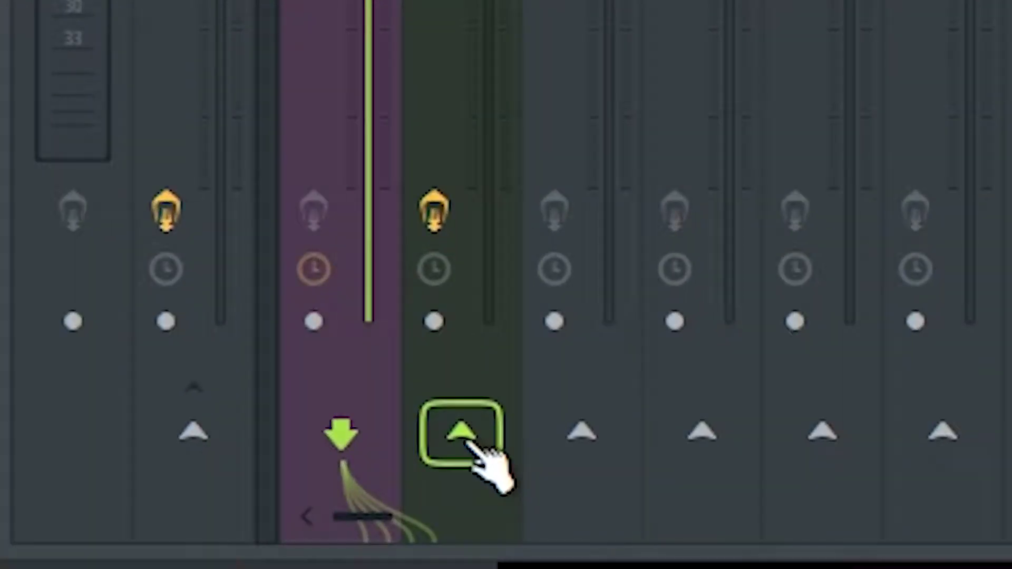
pyautogui.click(202, 528)
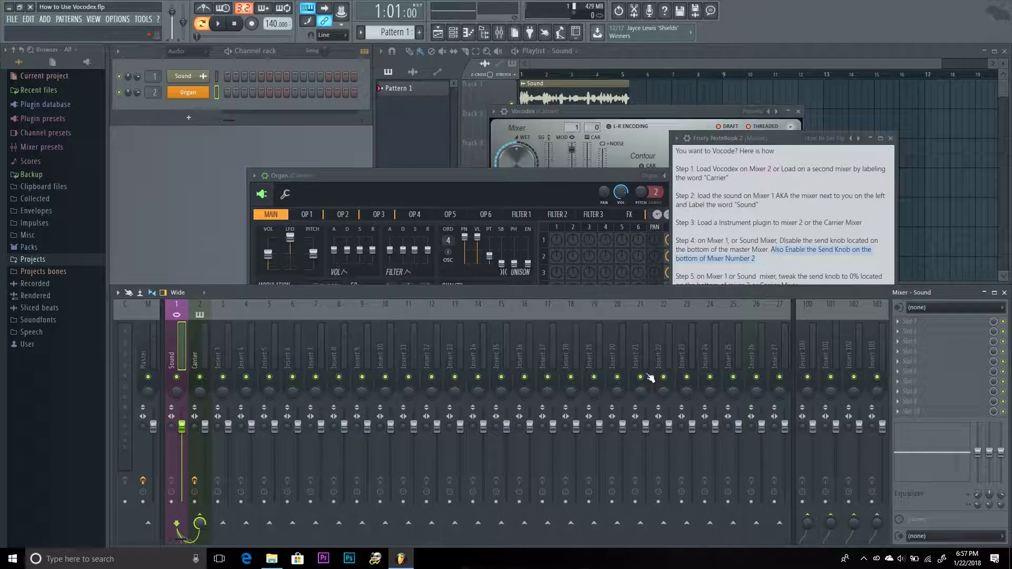
# - Bring the Vocodex window forward and open the Organ channel's piano roll beside it
pyautogui.click(561, 112)
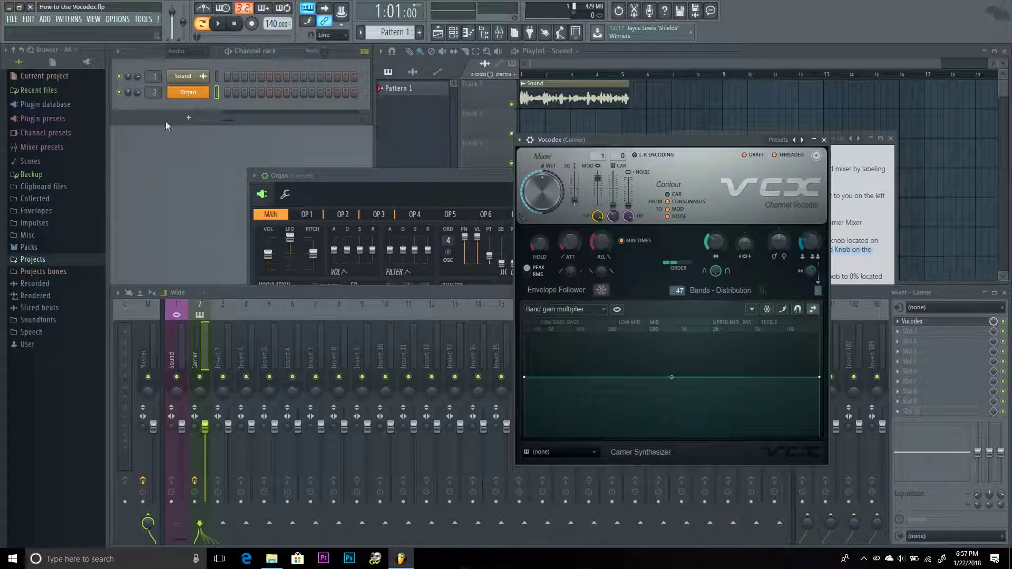
pyautogui.rightClick(189, 93)
pyautogui.click(224, 98)
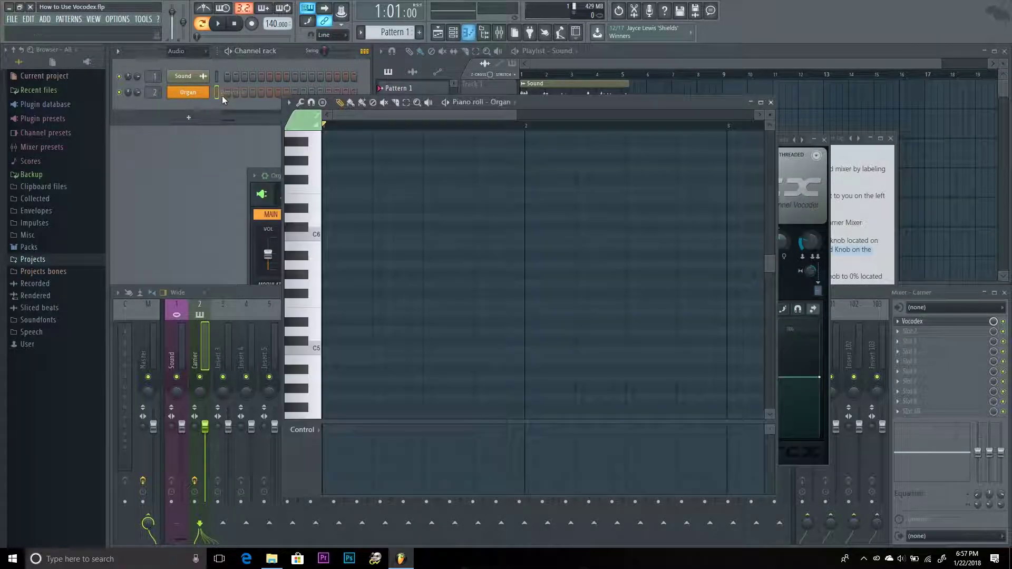
pyautogui.moveTo(588, 106); pyautogui.dragTo(447, 121)
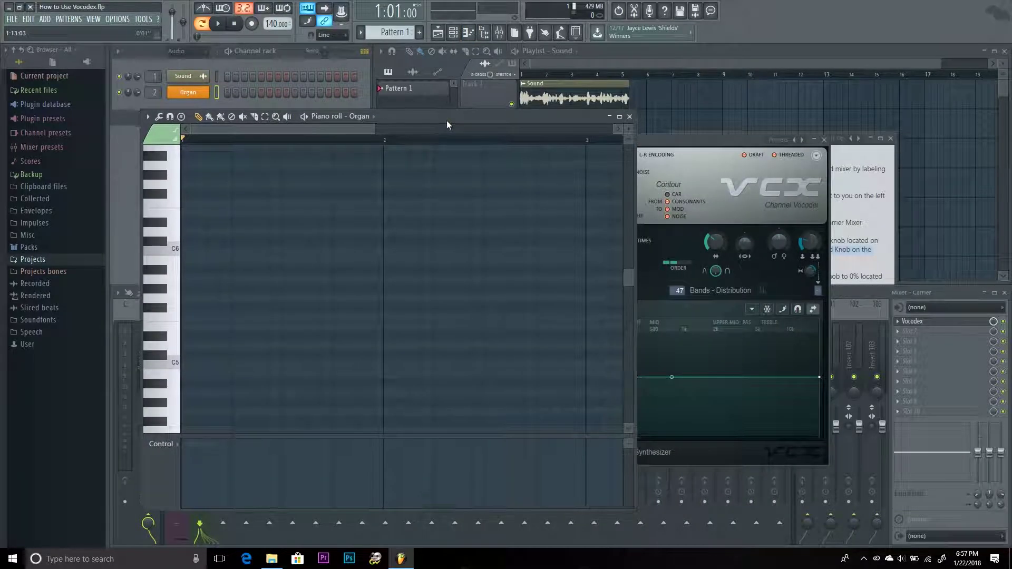
pyautogui.click(711, 152)
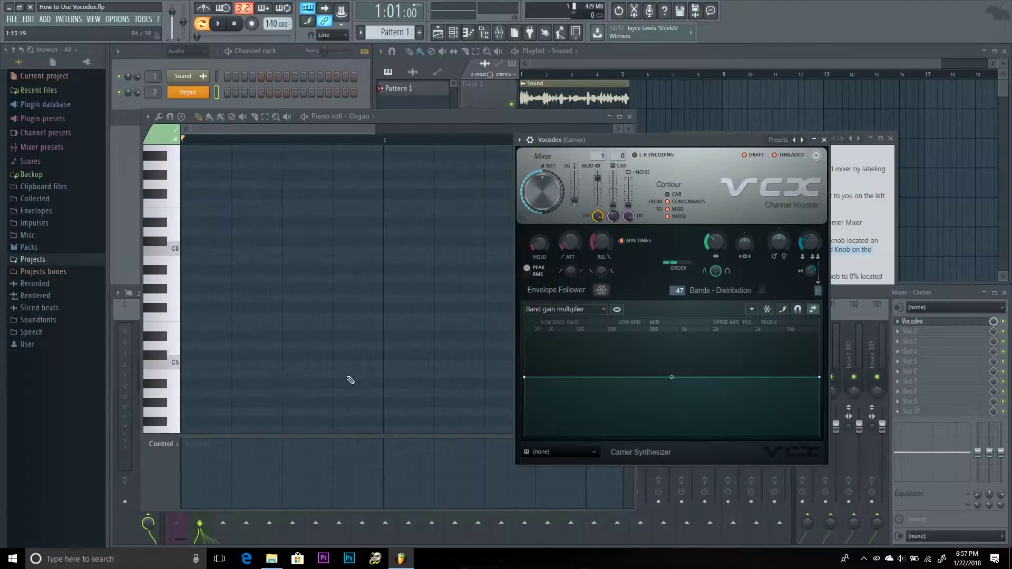
# - Draw a two-bar chord of G4, B4, D5, G5, B5 and D6 at the start of the Organ piano roll
pyautogui.scroll(-2, 244, 379)
pyautogui.click(184, 380)
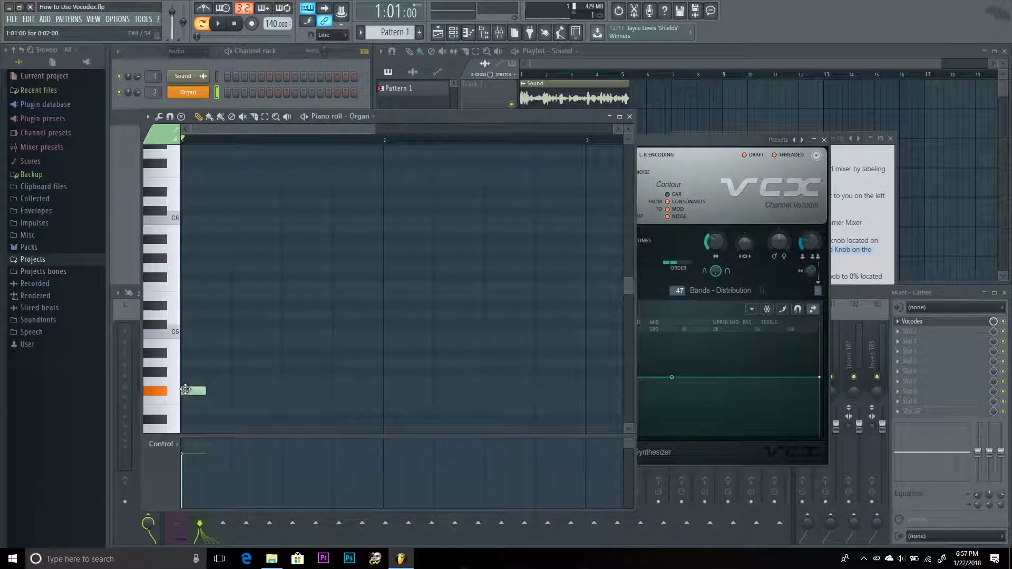
pyautogui.moveTo(205, 382); pyautogui.dragTo(585, 413)
pyautogui.click(186, 344)
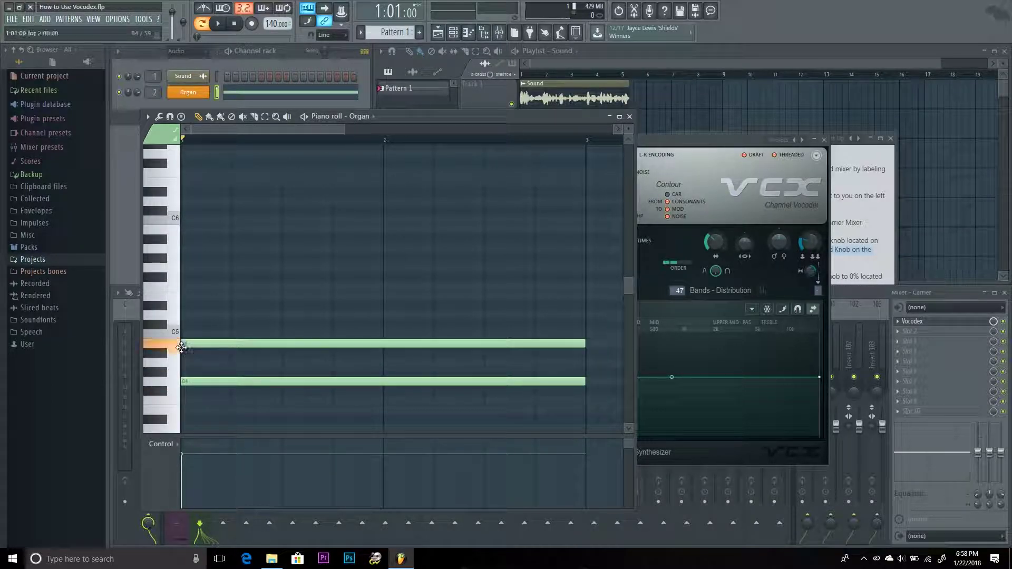
pyautogui.click(183, 315)
pyautogui.moveTo(186, 296); pyautogui.dragTo(185, 201)
pyautogui.moveTo(346, 127); pyautogui.dragTo(611, 128)
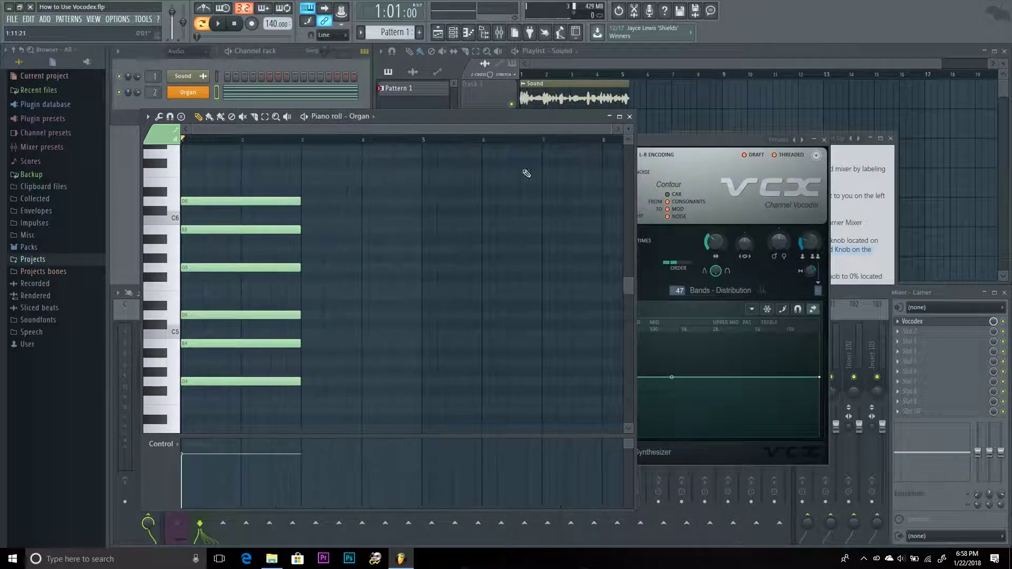
# - Duplicate the whole chord to bar 3 and transpose the copy up so its lowest note is C5
pyautogui.hotkey('ctrl', 'a')
pyautogui.scroll(-2, 322, 210)
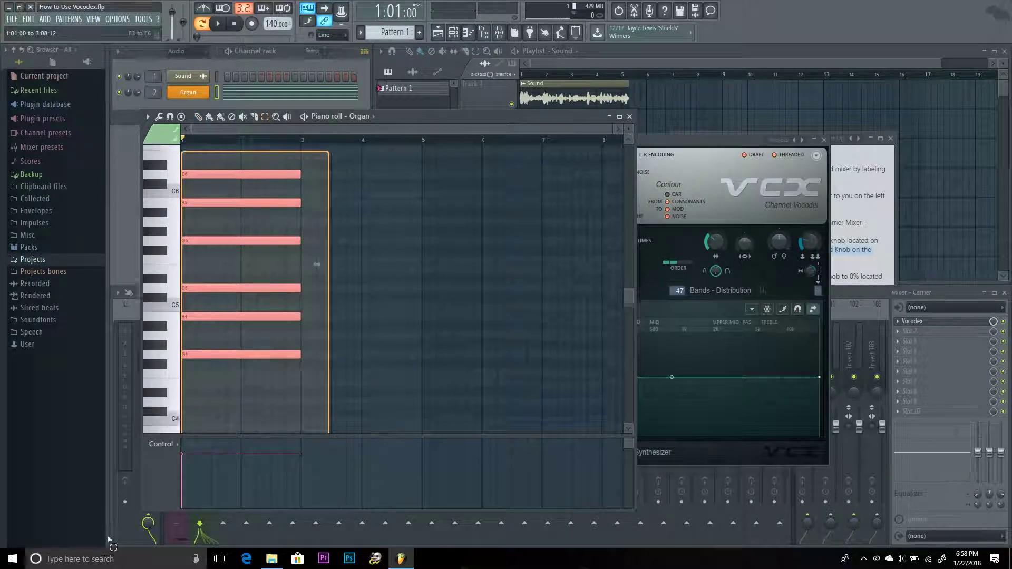
pyautogui.click(200, 117)
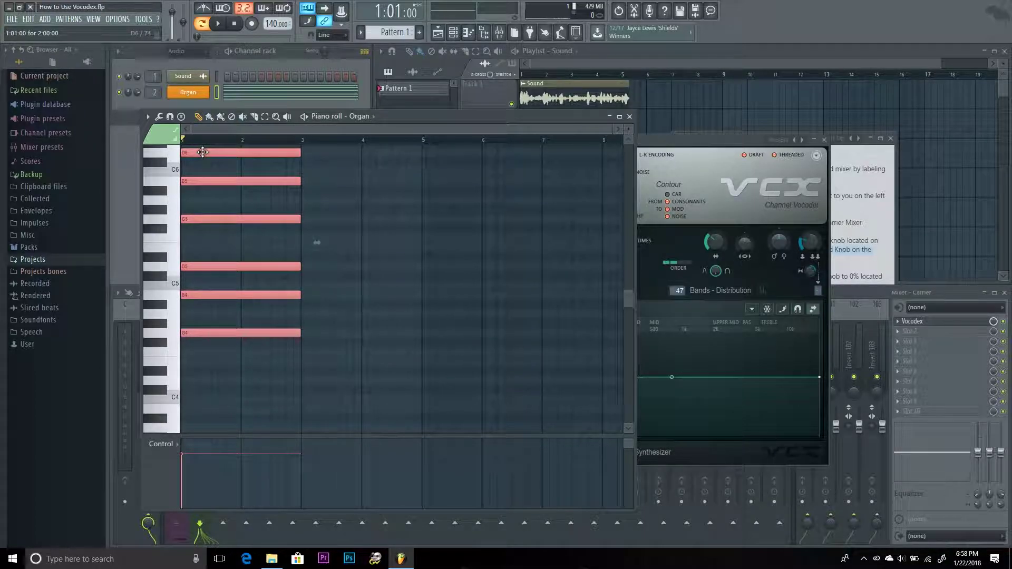
pyautogui.moveTo(202, 152); pyautogui.dragTo(324, 174)
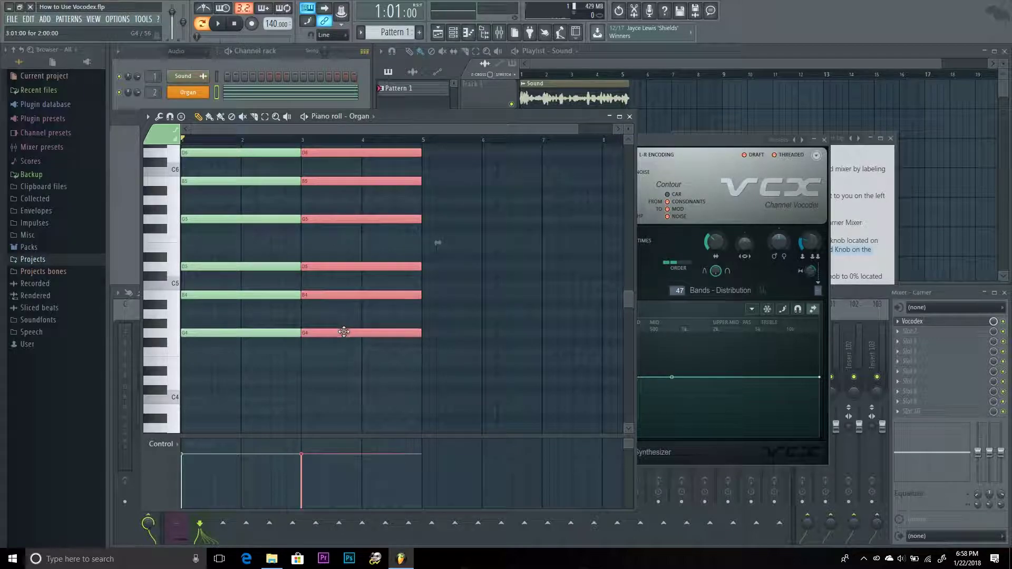
pyautogui.moveTo(344, 332); pyautogui.dragTo(343, 287)
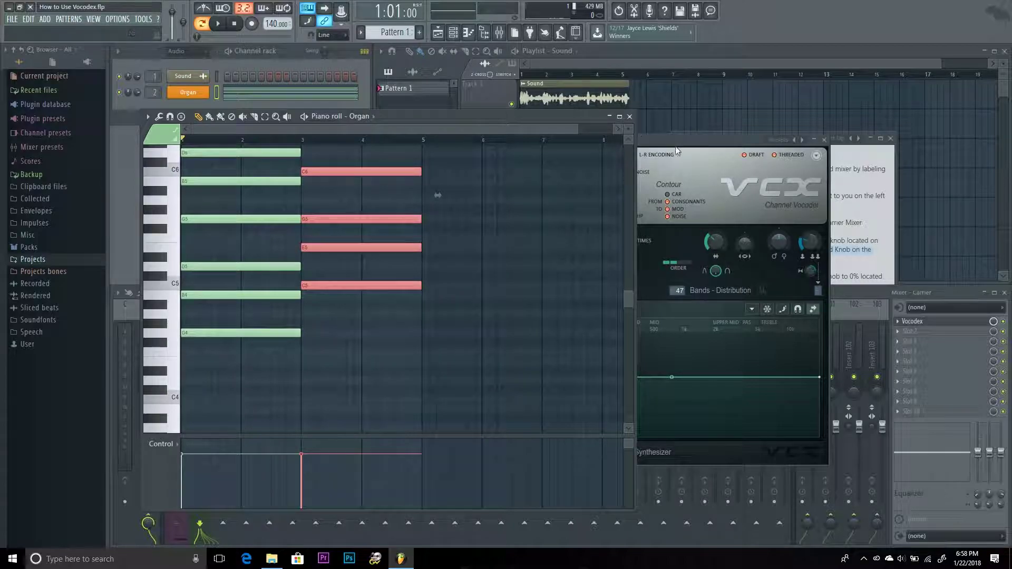
# - Bring the playlist forward and briefly play back Pattern 1
pyautogui.click(726, 60)
pyautogui.press('space')
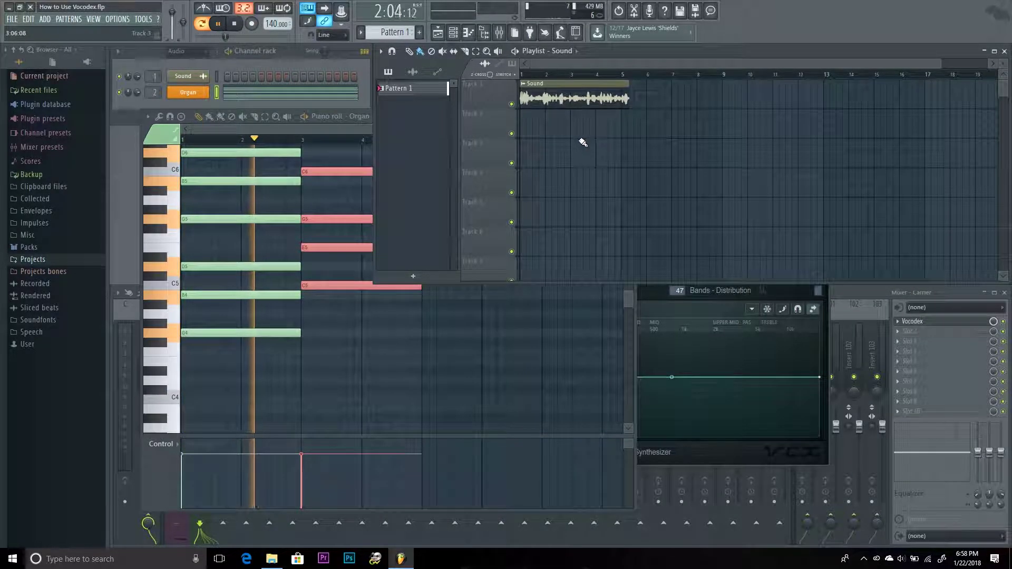
pyautogui.press('space')
# - Set Pattern 1 as the playlist's clip source and place it on Track 2 at bar 1, leaving no extra Sound clip
pyautogui.click(527, 134)
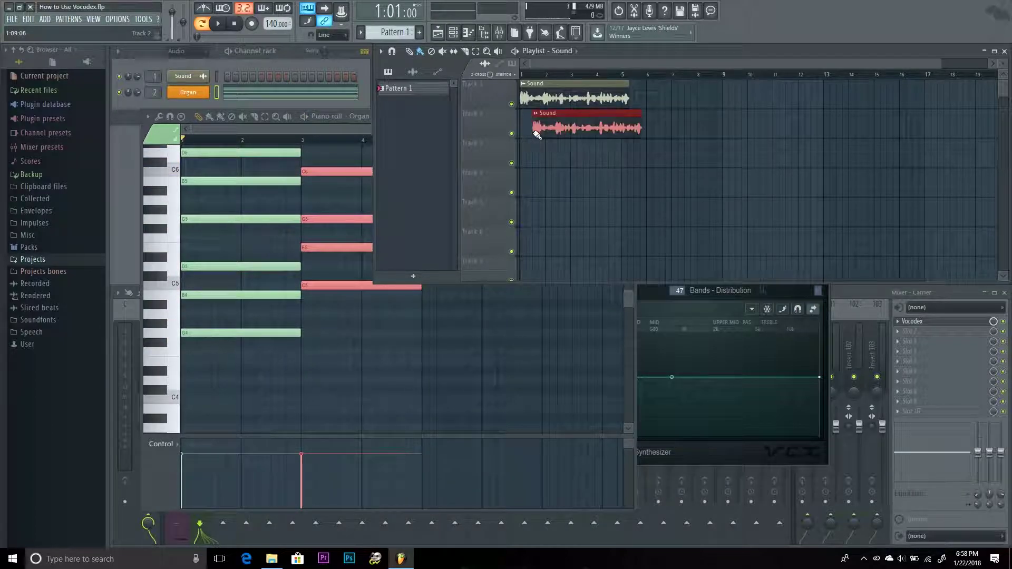
pyautogui.rightClick(554, 129)
pyautogui.click(567, 56)
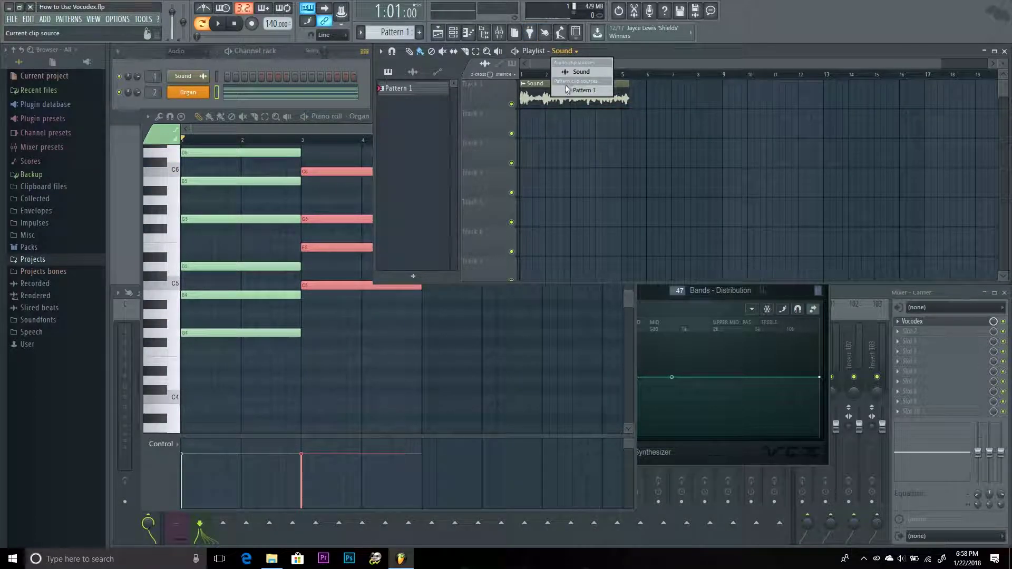
pyautogui.click(572, 88)
pyautogui.click(593, 130)
pyautogui.moveTo(594, 129); pyautogui.dragTo(549, 129)
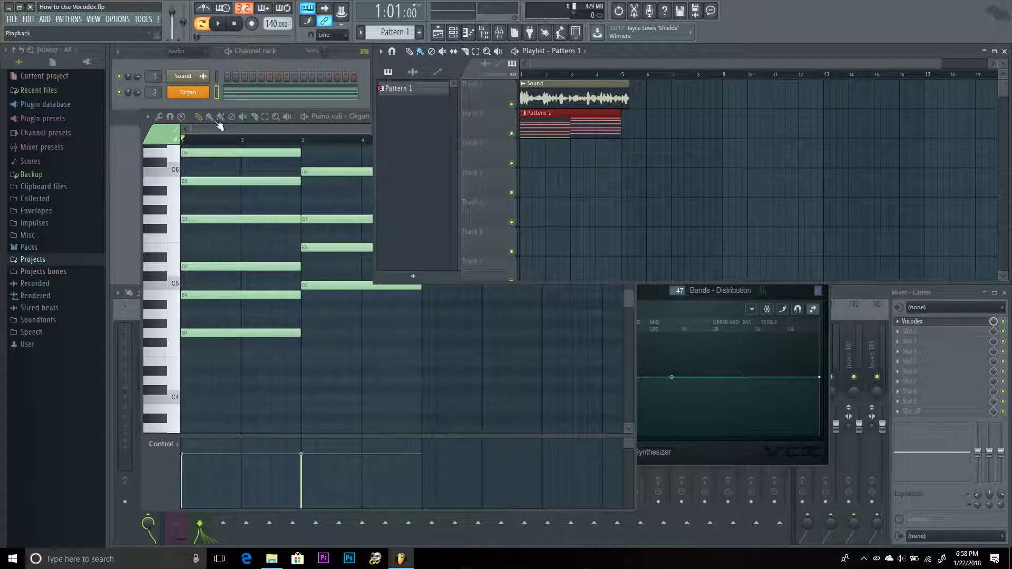
# - Close the Organ piano roll and play the playlist arrangement in song mode, keeping the original track heights
pyautogui.press('F7')
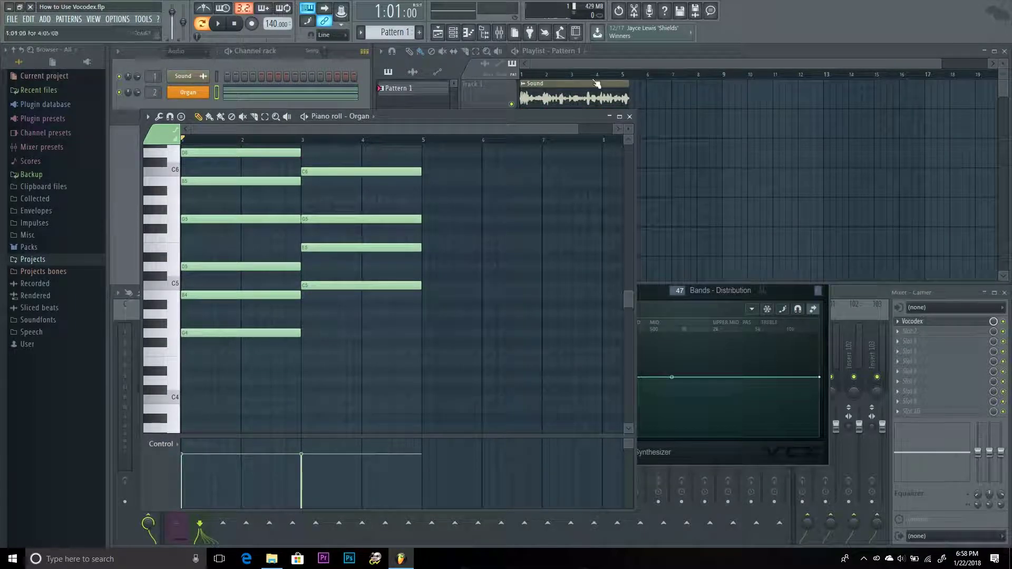
pyautogui.click(629, 116)
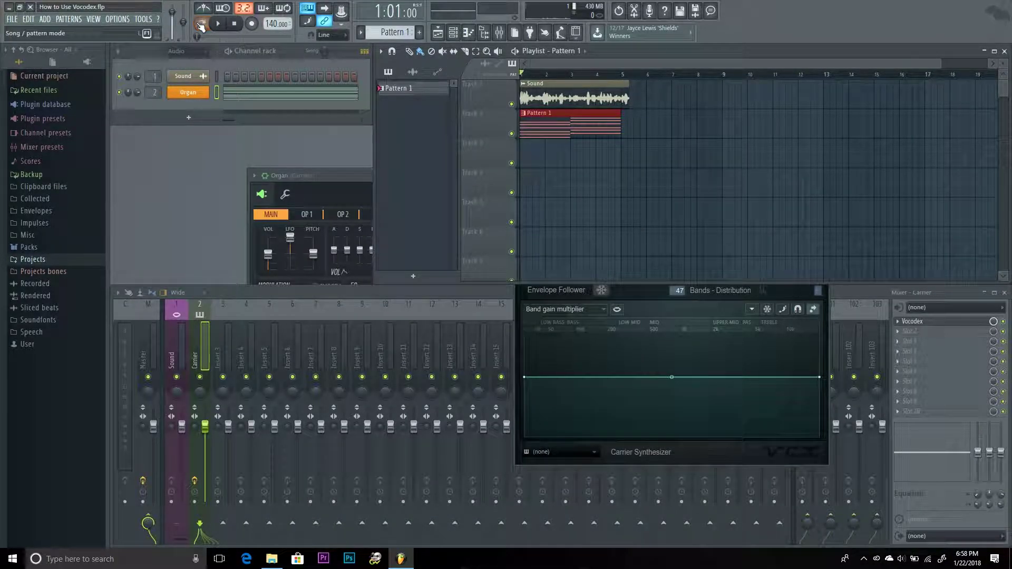
pyautogui.moveTo(464, 138); pyautogui.dragTo(465, 127)
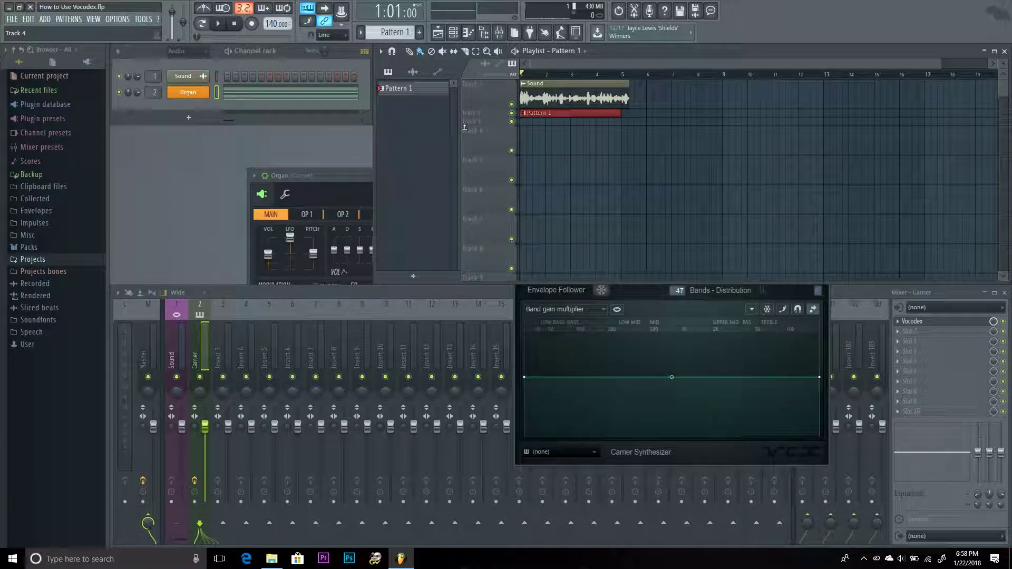
pyautogui.hotkey('ctrl', 'z')
pyautogui.press('space')
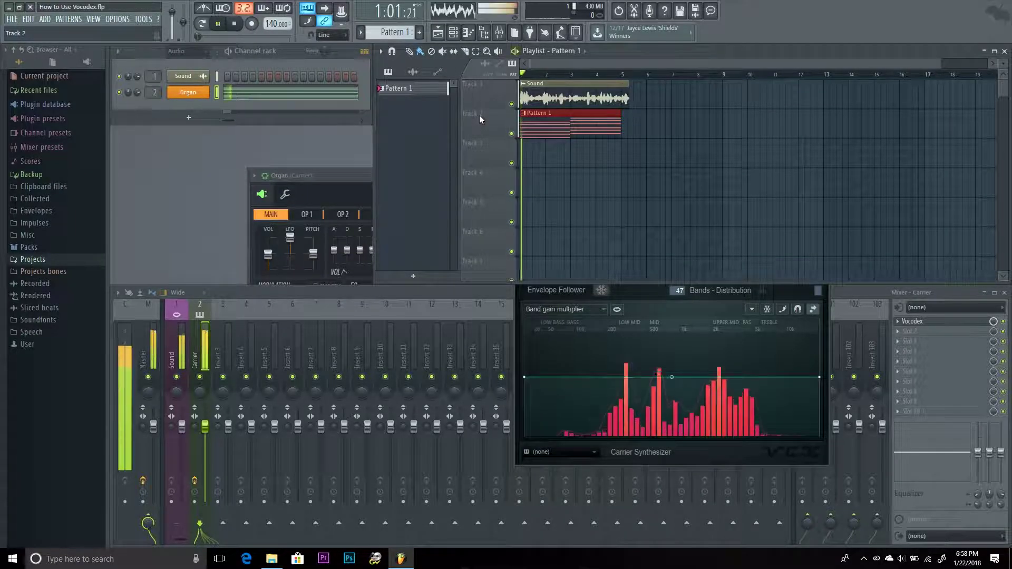
# - Stop the playback after lowering the system volume, and bring up the Organ and Vocodex plugin windows
pyautogui.press('XF86AudioLowerVolume')
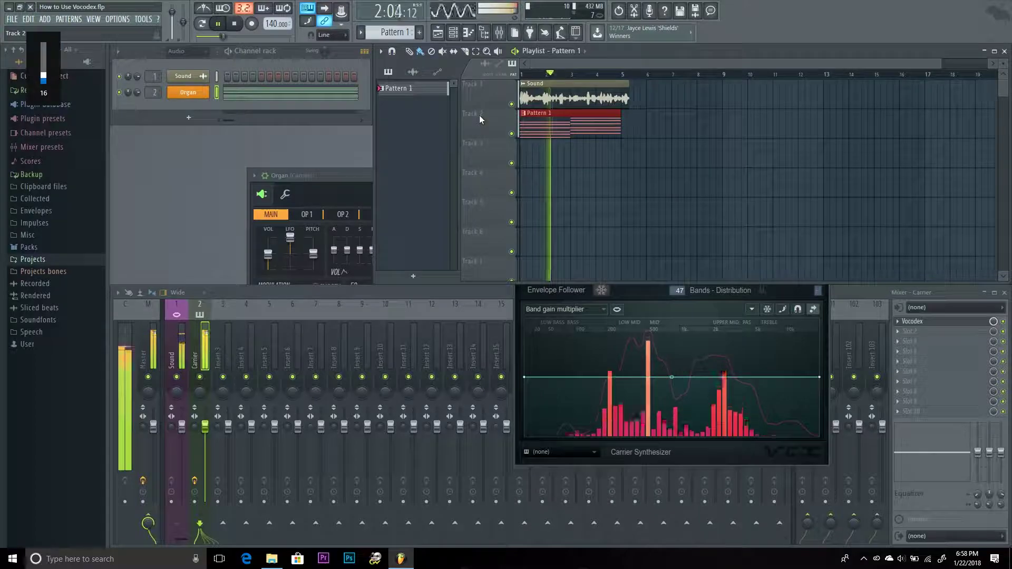
pyautogui.press('space')
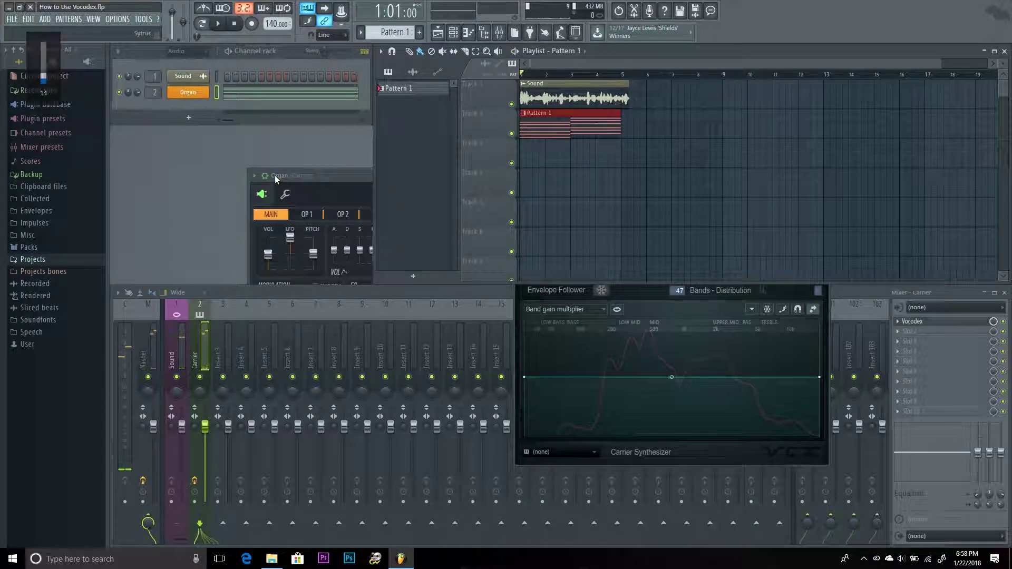
pyautogui.click(174, 87)
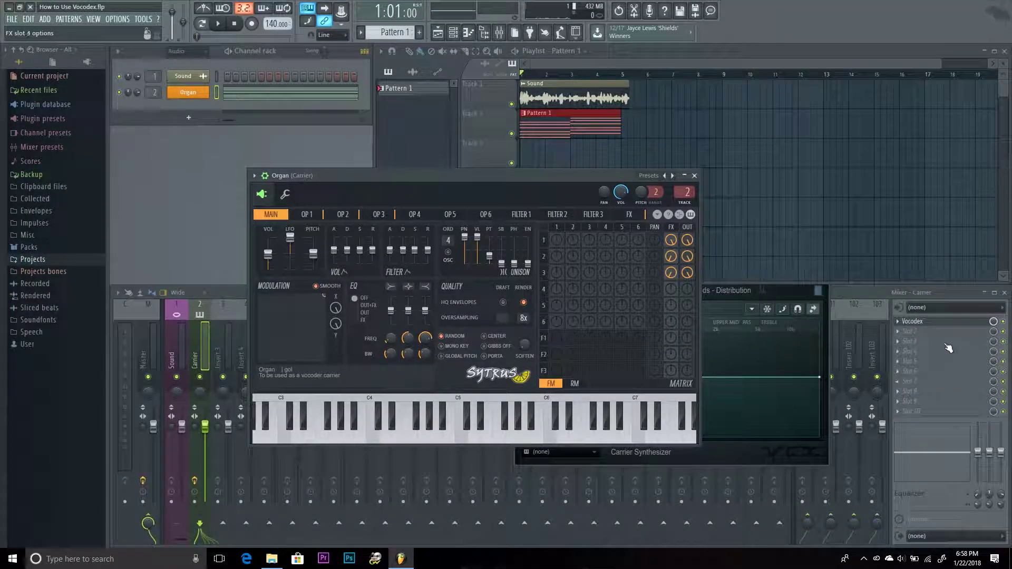
pyautogui.click(926, 323)
# - Read Step 5 in the Master track's Fruity NoteBook 2 and turn the Sound track's send to the Carrier track down to 0%
pyautogui.click(150, 338)
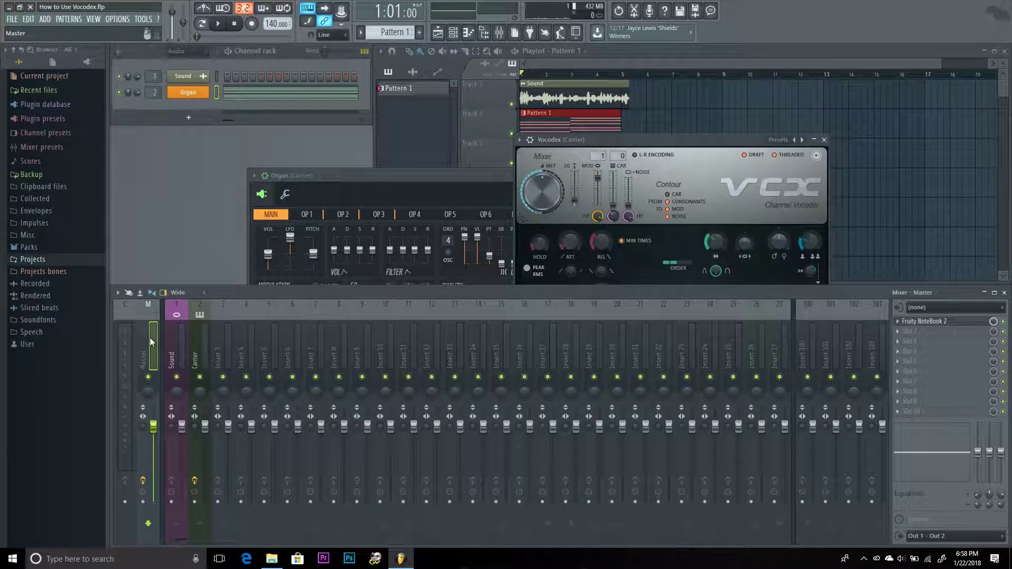
pyautogui.click(922, 323)
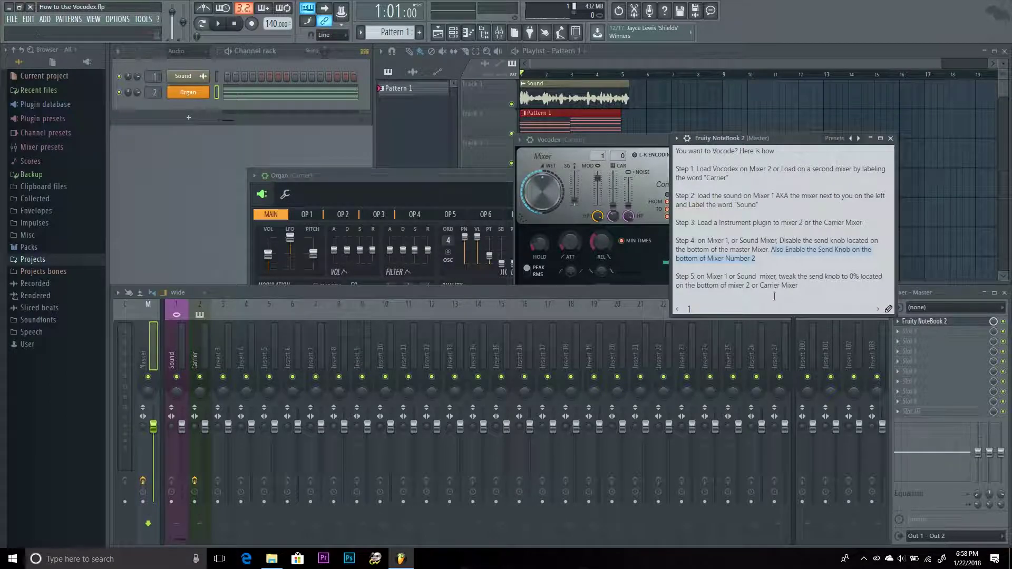
pyautogui.click(680, 279)
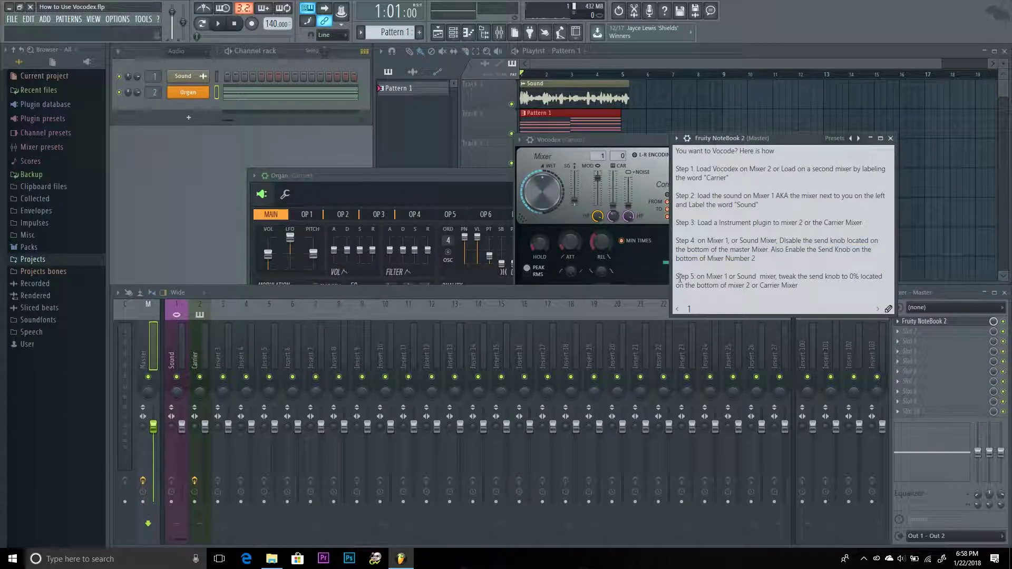
pyautogui.moveTo(677, 277); pyautogui.dragTo(803, 290)
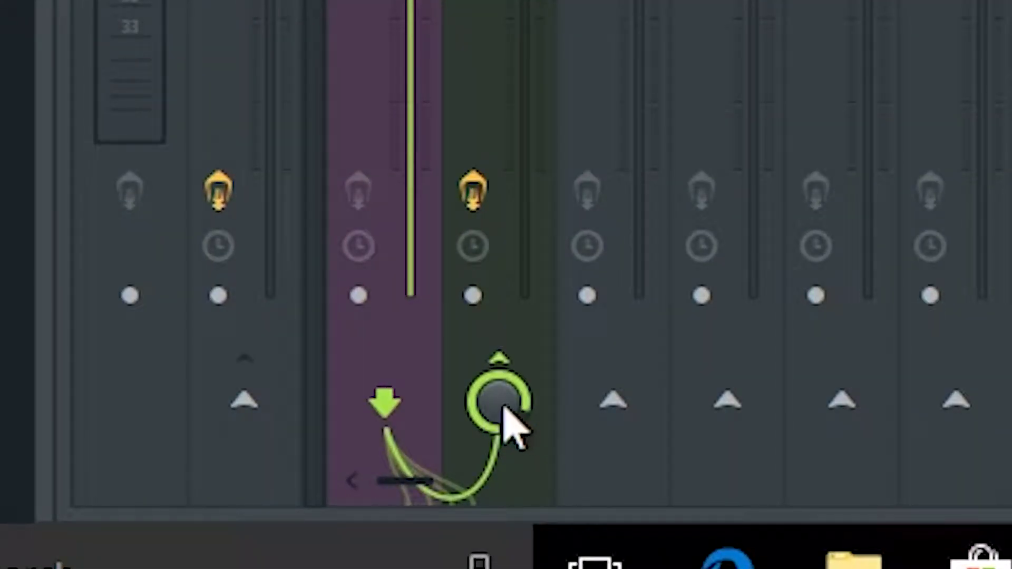
pyautogui.moveTo(502, 414); pyautogui.dragTo(501, 458)
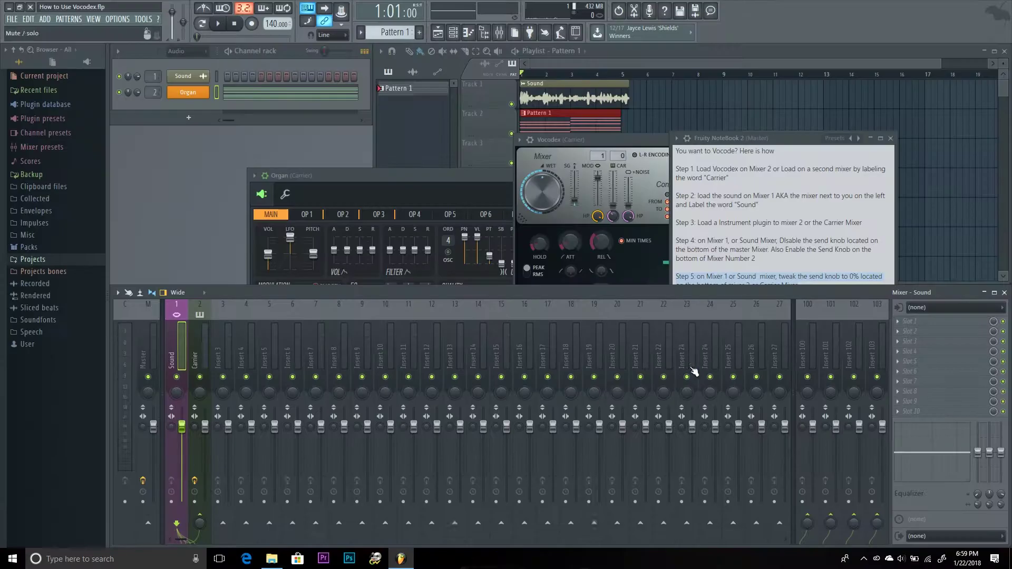
# - Move the Vocodex window clear of the playlist clips and play the arrangement while watching the vocoder's band display
pyautogui.moveTo(600, 139); pyautogui.dragTo(640, 158)
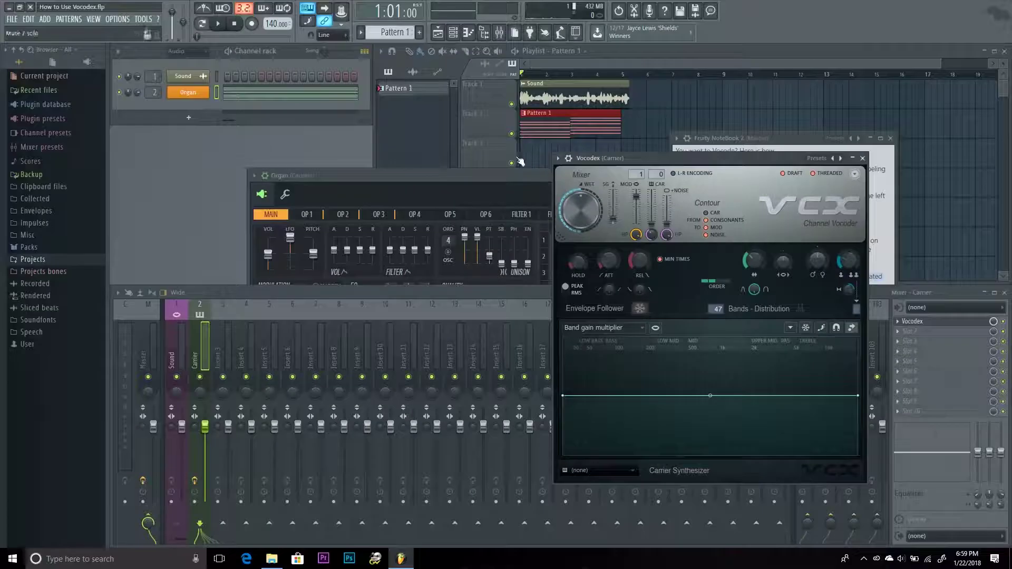
pyautogui.click(484, 120)
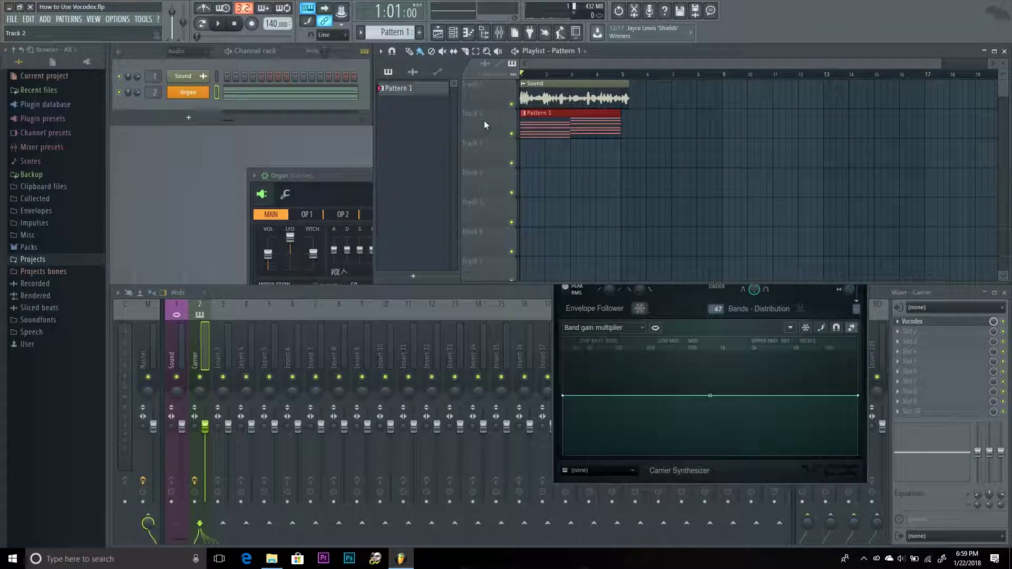
pyautogui.click(552, 334)
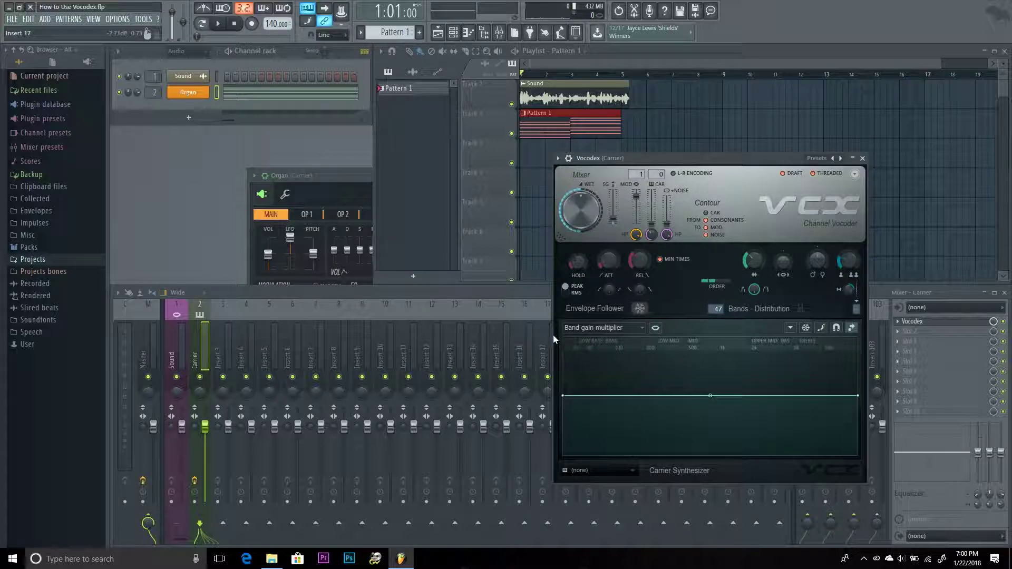
pyautogui.press('space')
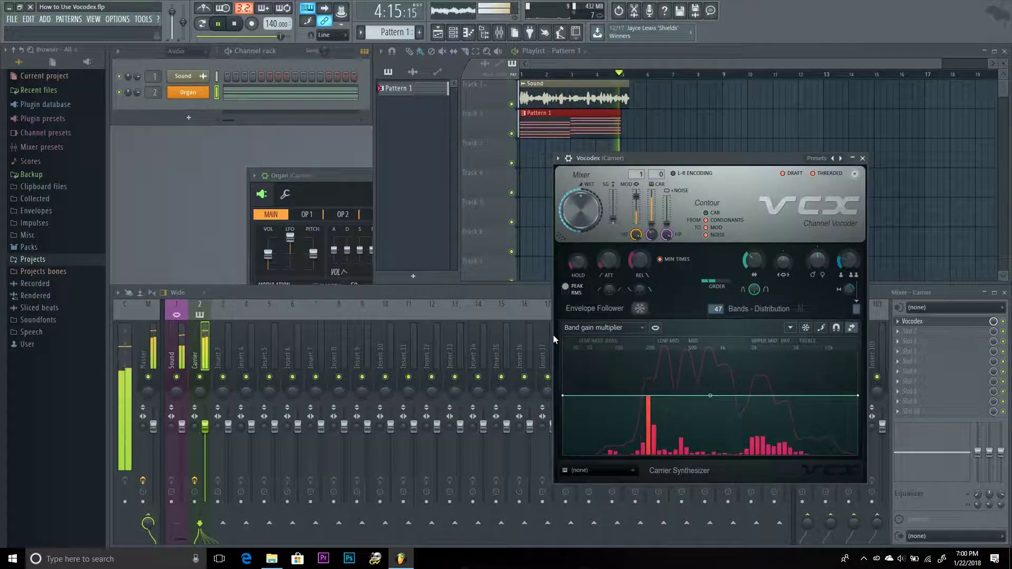
pyautogui.press('space')
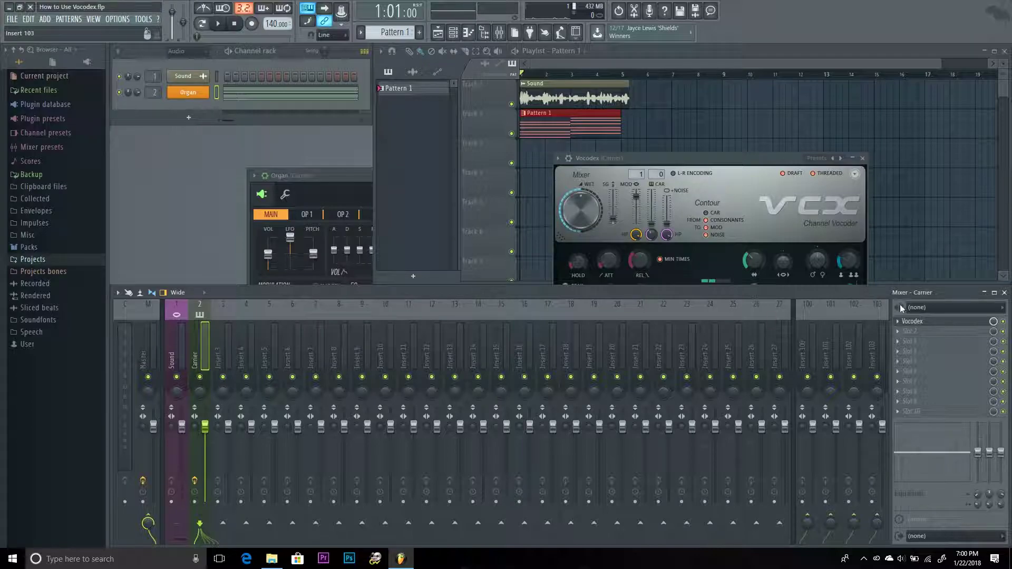
# - Try the Organ tone of Vocodex's built-in carrier synthesizer and return the carrier to (none)
pyautogui.click(639, 165)
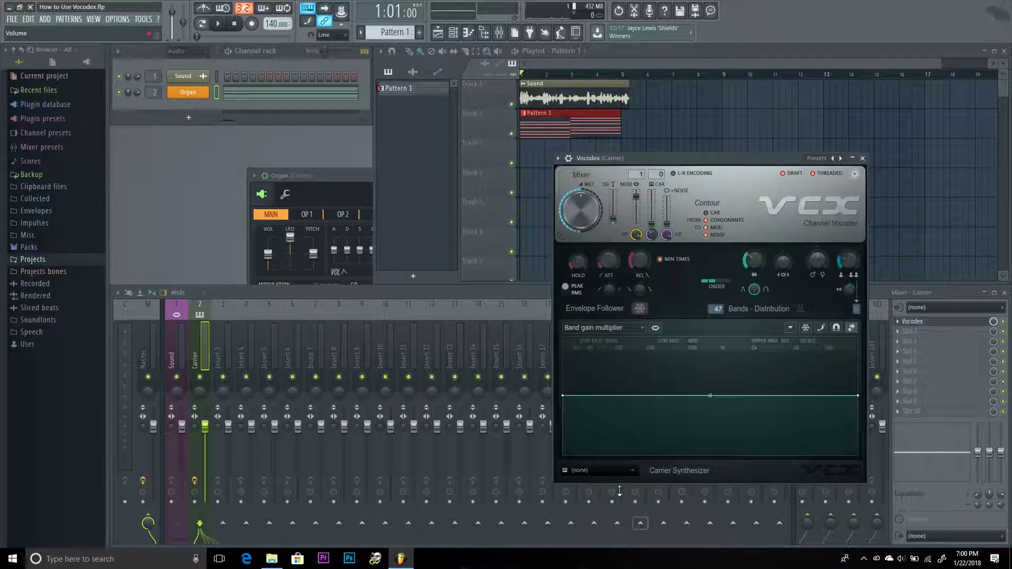
pyautogui.click(612, 471)
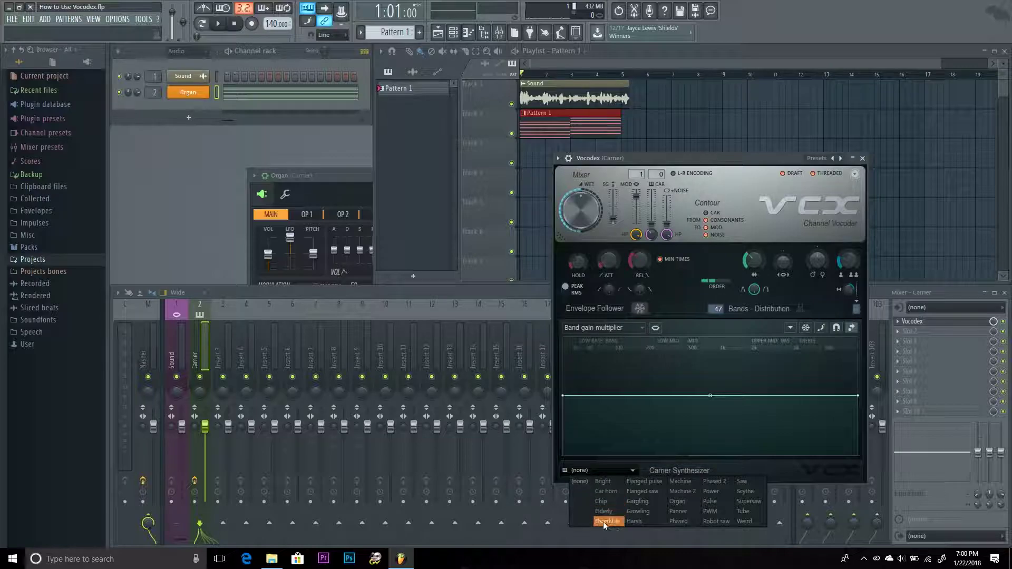
pyautogui.click(685, 501)
pyautogui.click(738, 485)
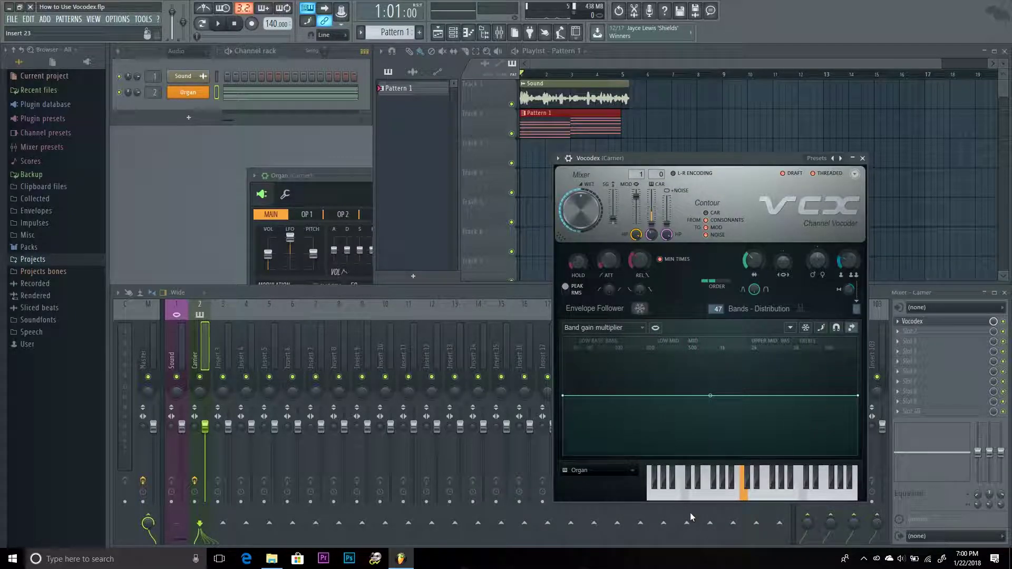
pyautogui.click(590, 475)
pyautogui.click(588, 485)
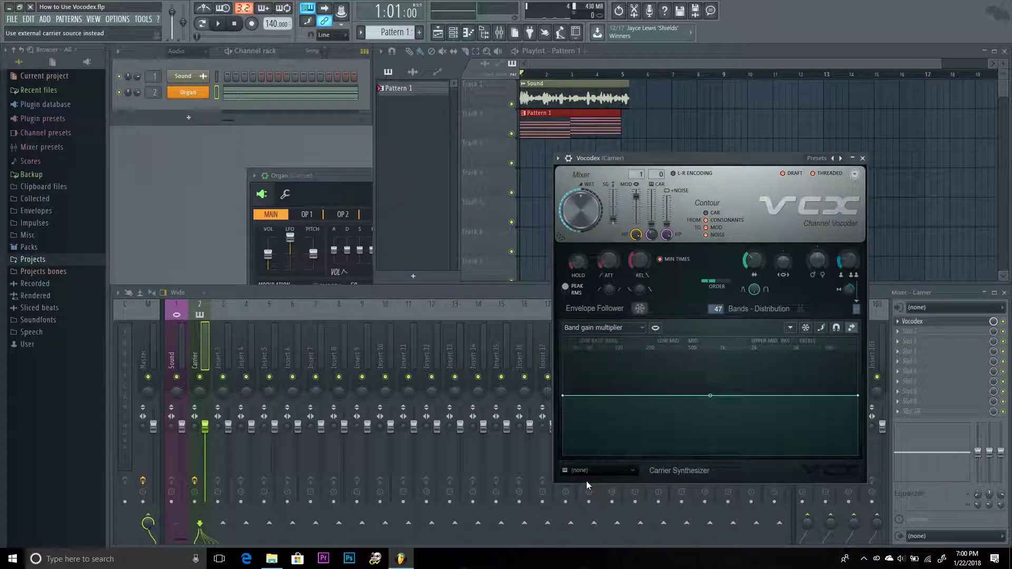
# - Show the Sytrus Organ window and play the playlist arrangement to watch its chords drive the vocoder
pyautogui.click(189, 93)
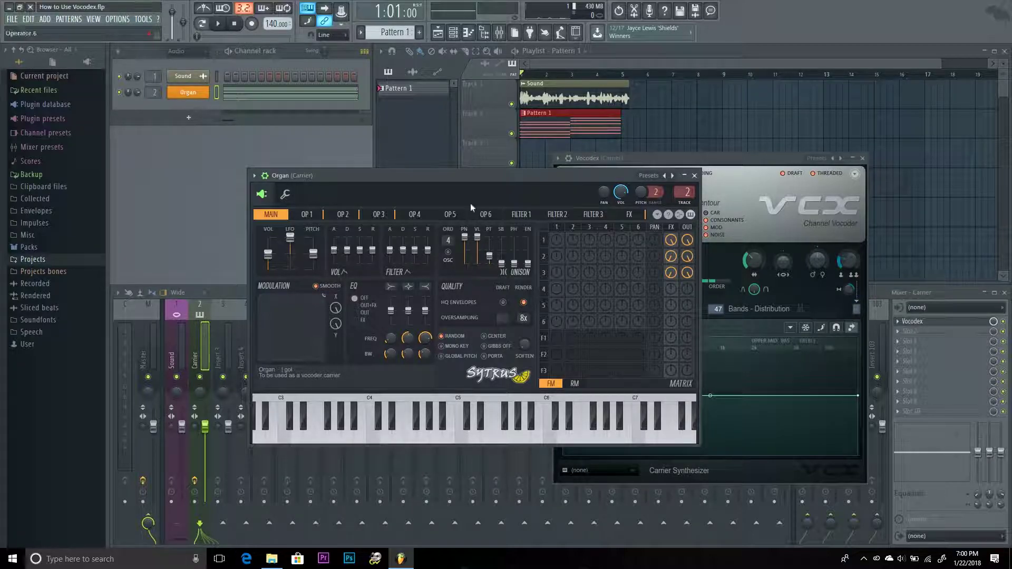
pyautogui.click(289, 156)
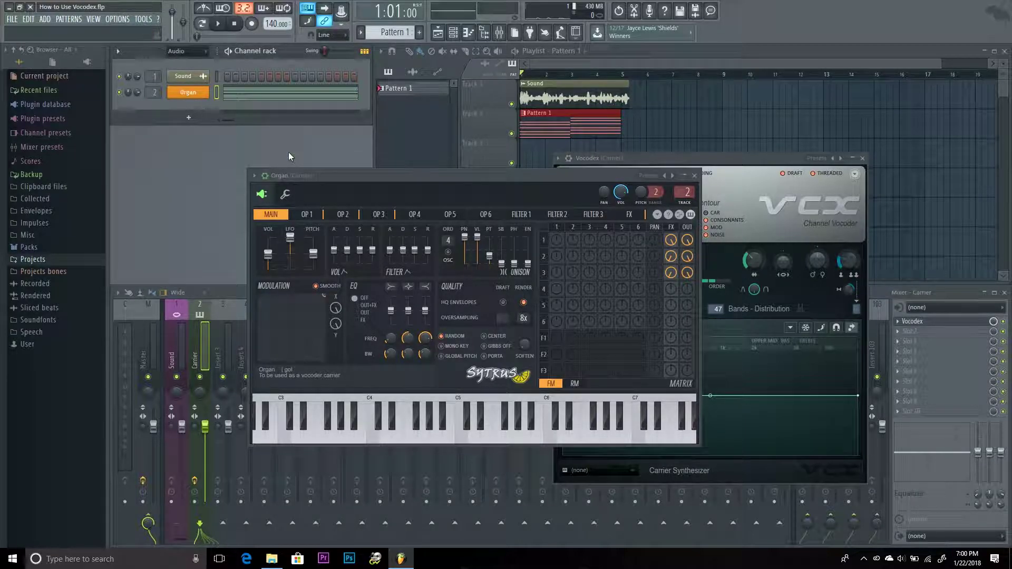
pyautogui.click(491, 104)
pyautogui.press('space')
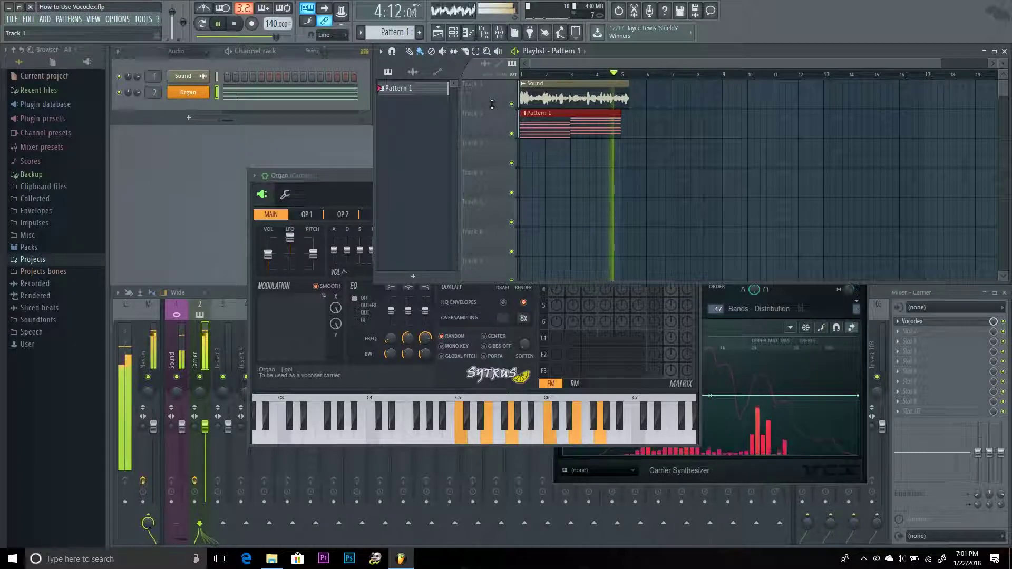
pyautogui.press('space')
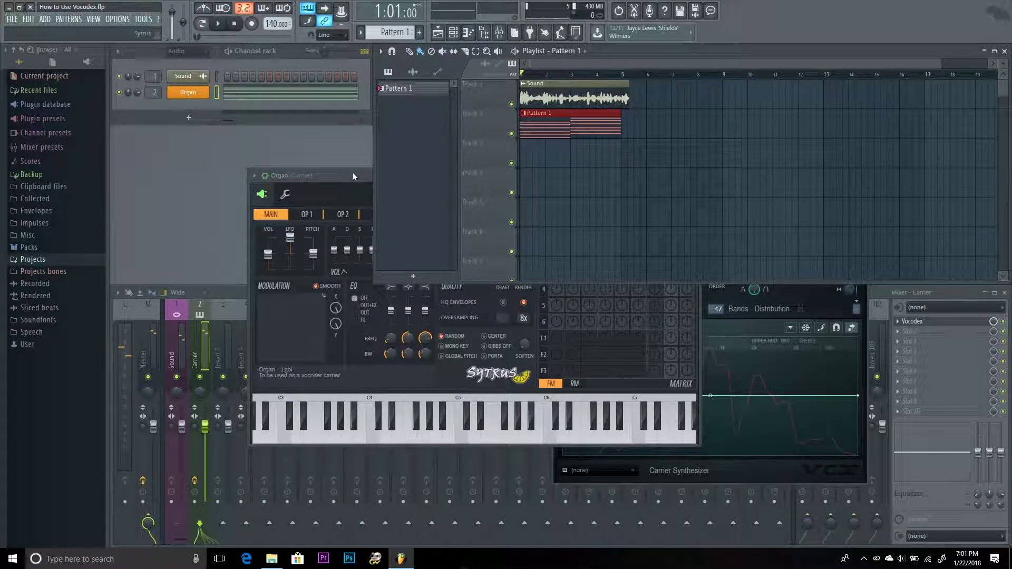
# - Audition the Car horn tone in Vocodex's carrier synthesizer and set the carrier back to (none)
pyautogui.click(832, 305)
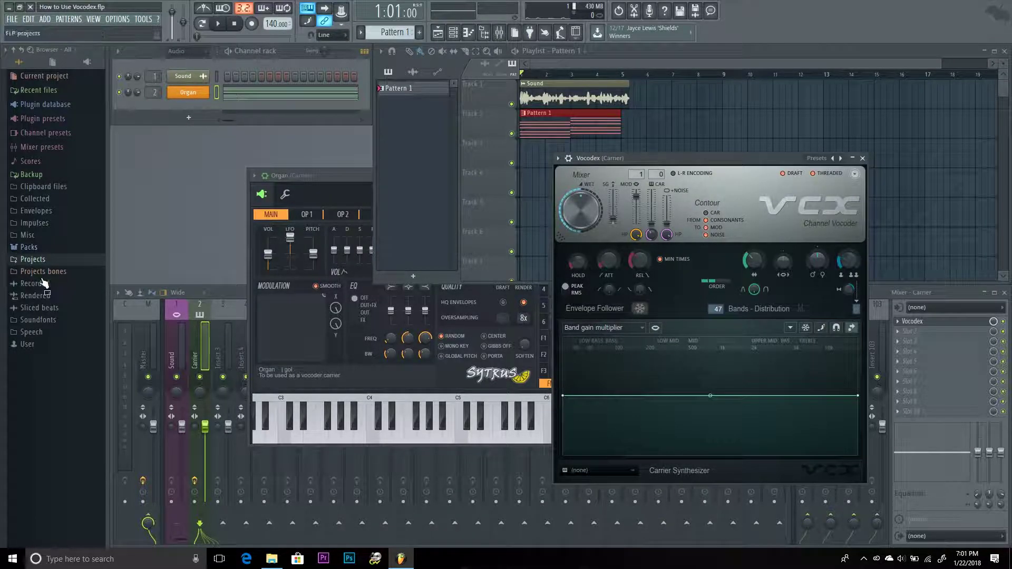
pyautogui.click(568, 471)
pyautogui.click(605, 489)
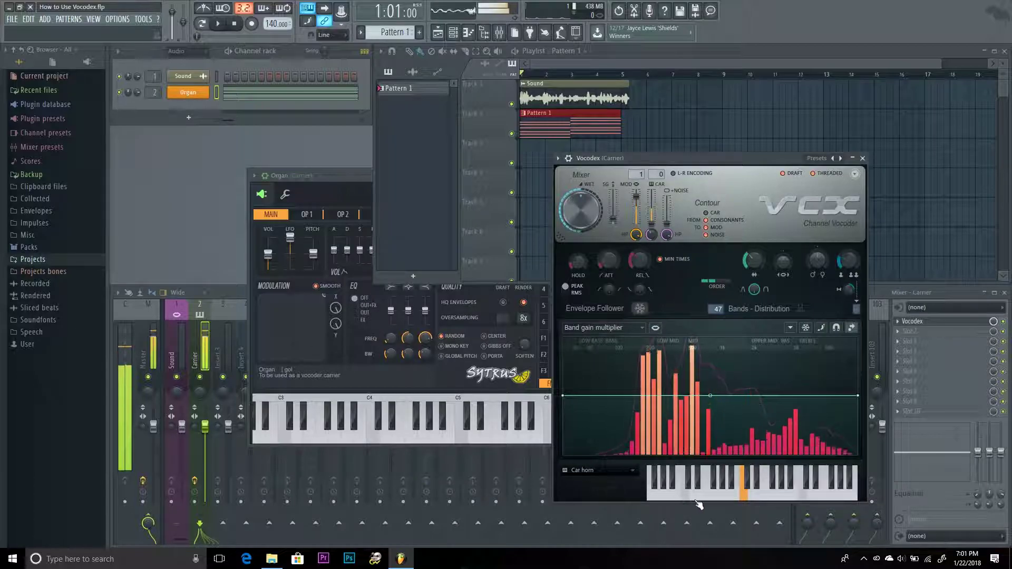
pyautogui.click(601, 472)
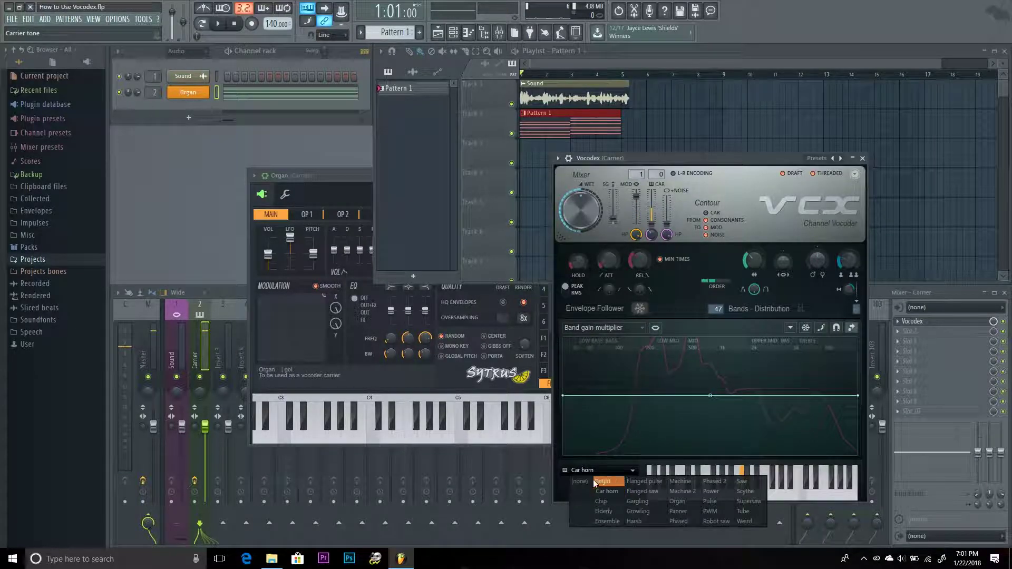
pyautogui.click(581, 483)
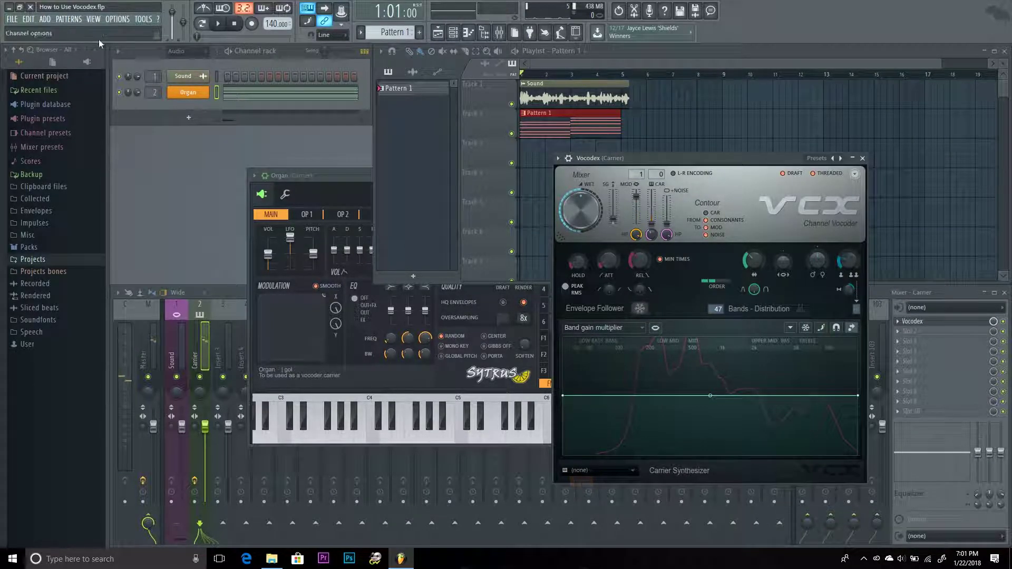
# - Add Fruity Reeverb 2 from the delay and reverb effects to slot 2 of the Carrier mixer track, and reposition its window
pyautogui.click(186, 92)
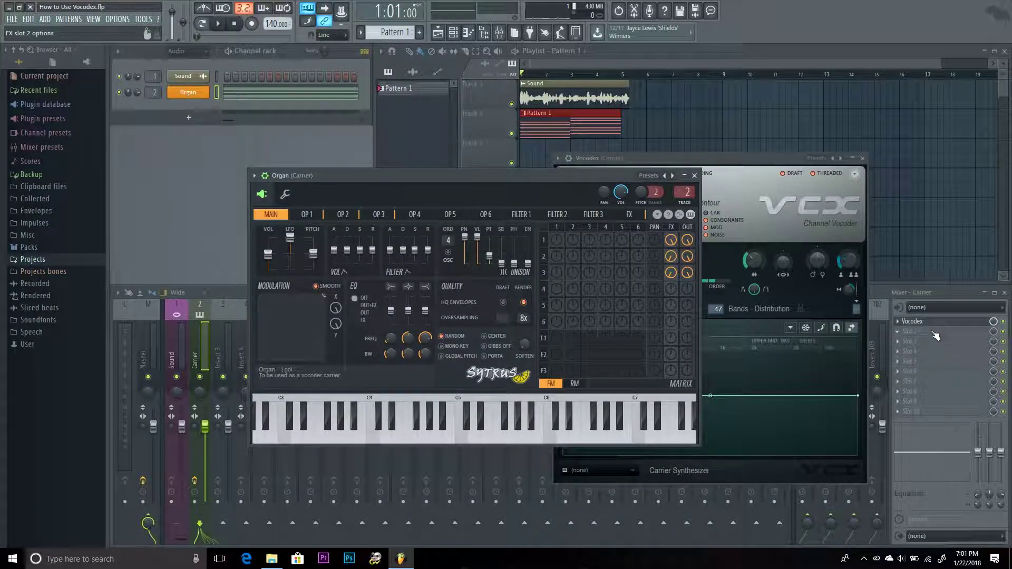
pyautogui.click(741, 171)
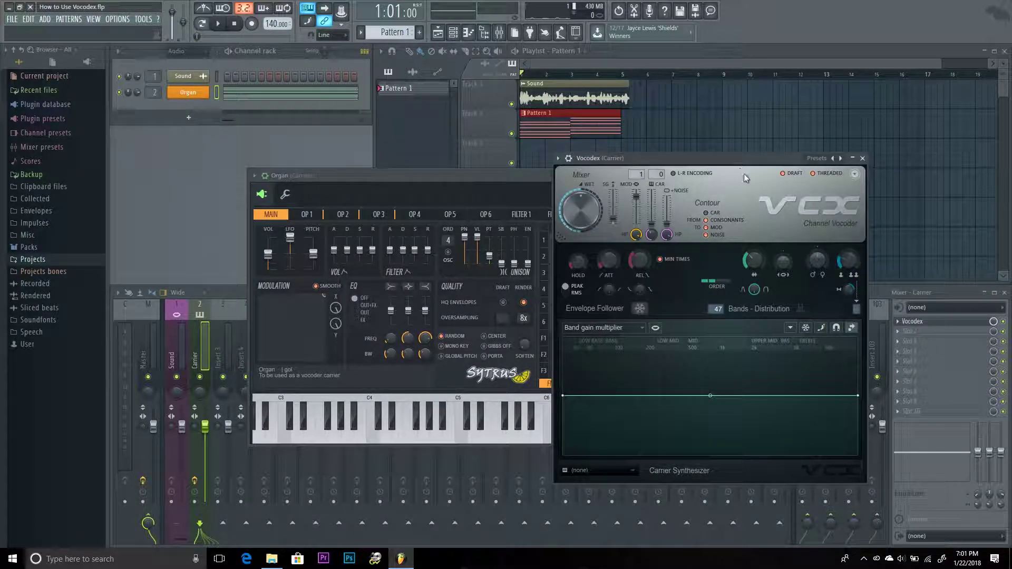
pyautogui.middleClick(934, 337)
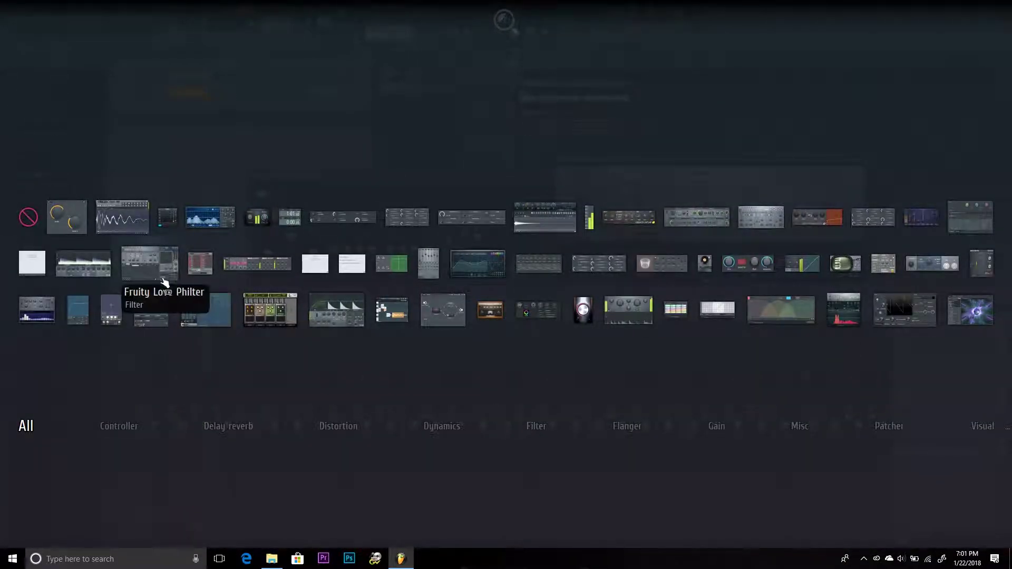
pyautogui.moveTo(228, 424)
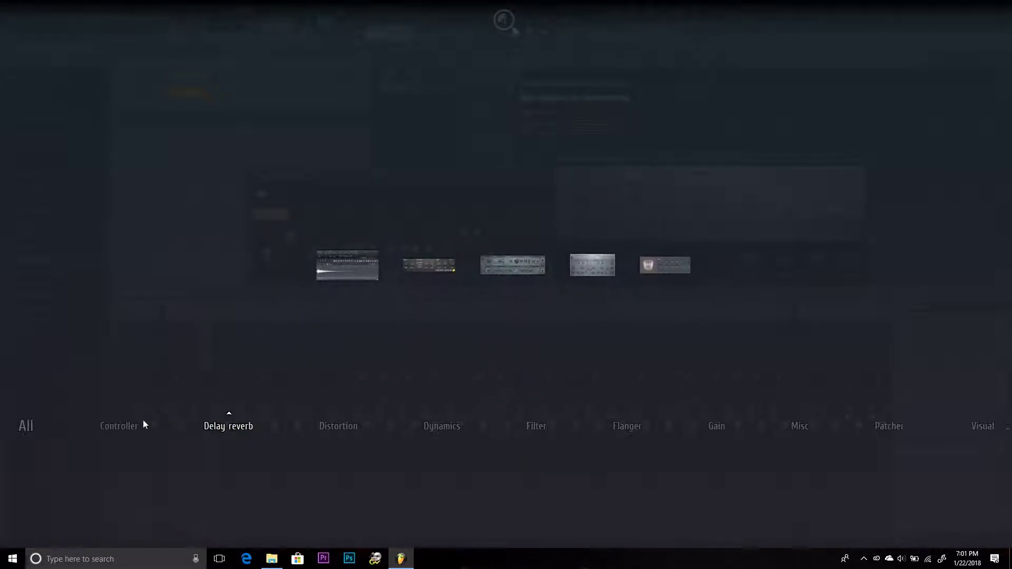
pyautogui.click(665, 264)
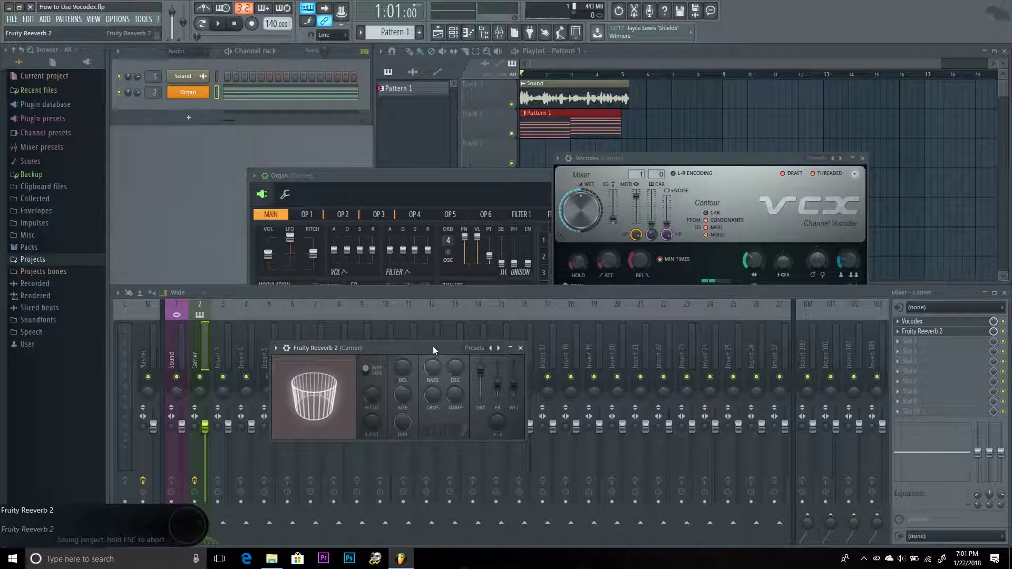
pyautogui.moveTo(432, 346); pyautogui.dragTo(615, 171)
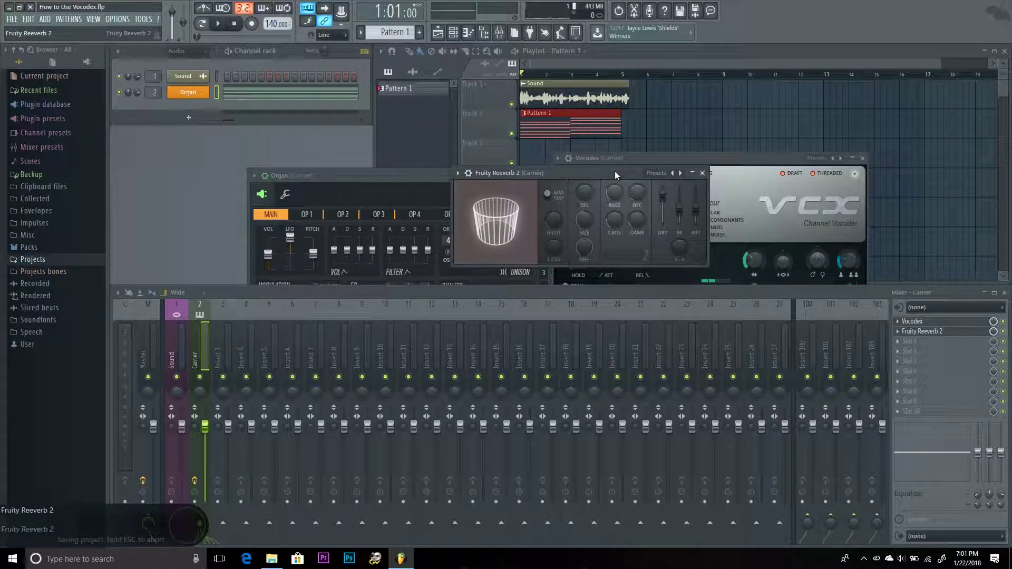
# - Load The Venue preset in Fruity Reeverb 2 and lower its wet level slightly
pyautogui.click(673, 173)
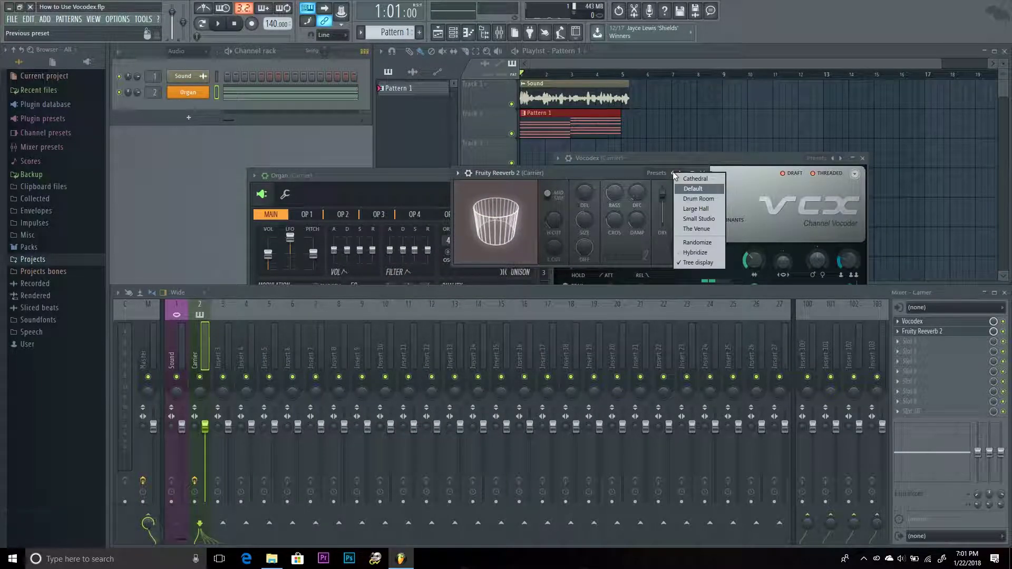
pyautogui.click(695, 228)
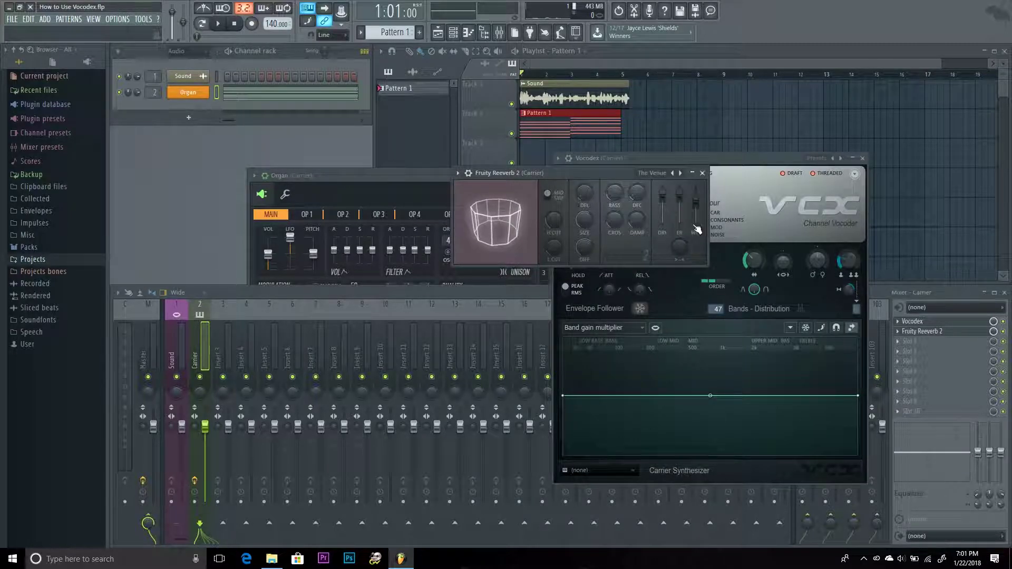
pyautogui.moveTo(536, 179); pyautogui.dragTo(511, 188)
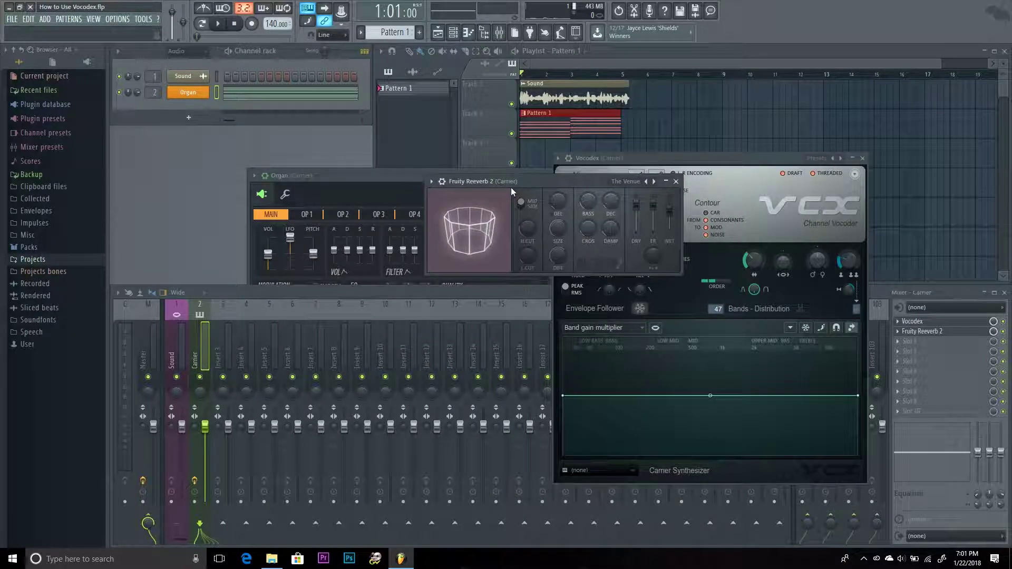
pyautogui.moveTo(669, 206); pyautogui.dragTo(669, 216)
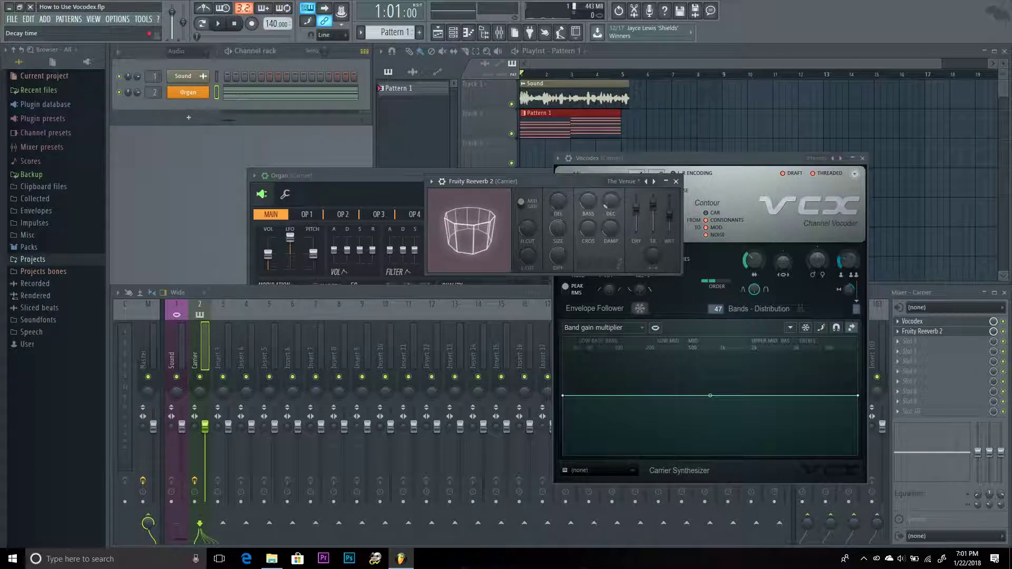
# - Look over the decay, bass, cut and size controls of Fruity Reeverb 2, and play the playlist arrangement to hear the reverb
pyautogui.moveTo(606, 204); pyautogui.dragTo(606, 203)
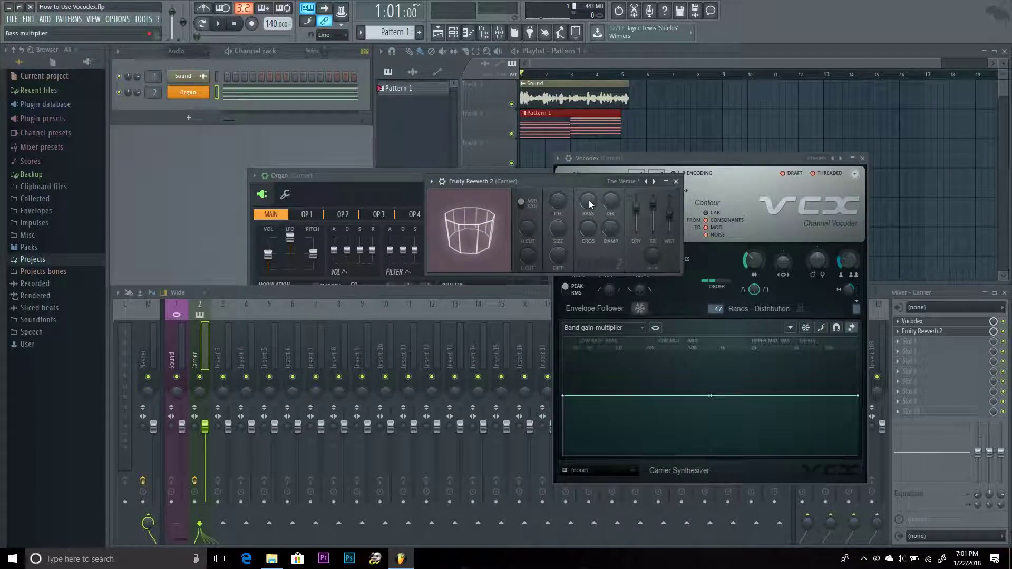
pyautogui.moveTo(527, 236); pyautogui.dragTo(558, 210)
pyautogui.moveTo(558, 256); pyautogui.dragTo(557, 243)
pyautogui.click(486, 128)
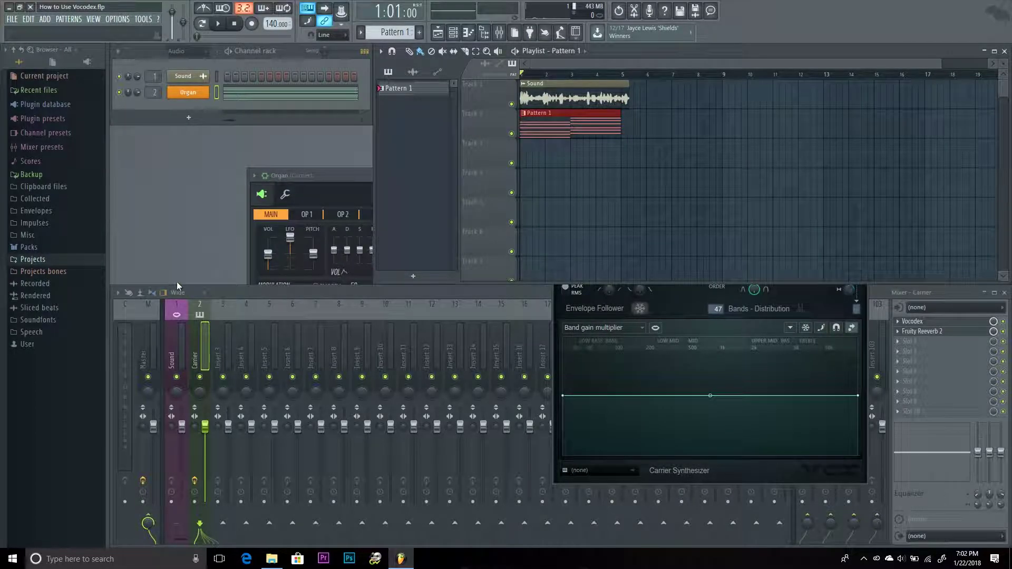
pyautogui.press('space')
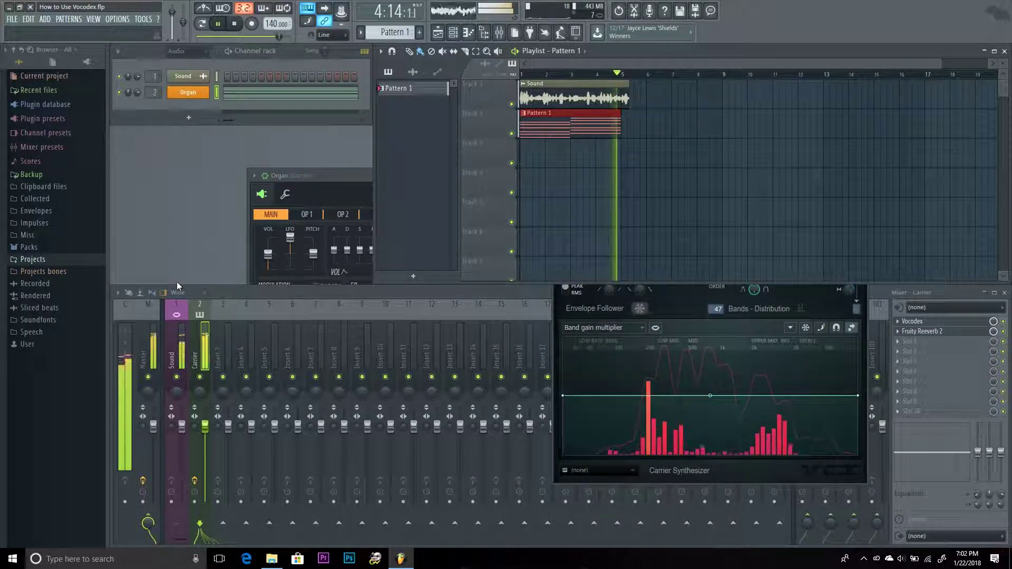
pyautogui.press('space')
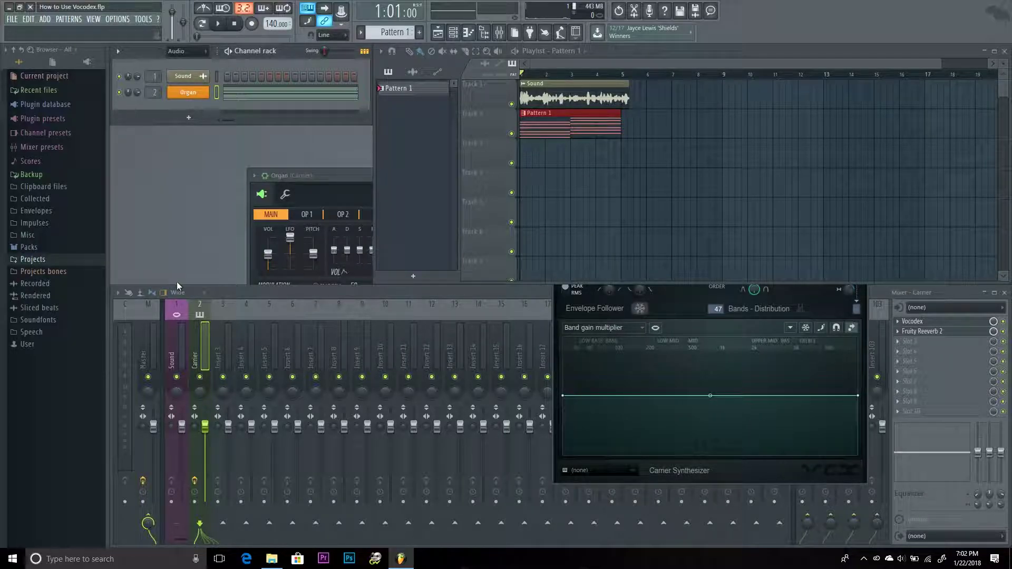
# - Select the Carrier mixer track and show the Organ's Sytrus window together with the track's Fruity Reeverb 2 and Vocodex windows
pyautogui.click(200, 94)
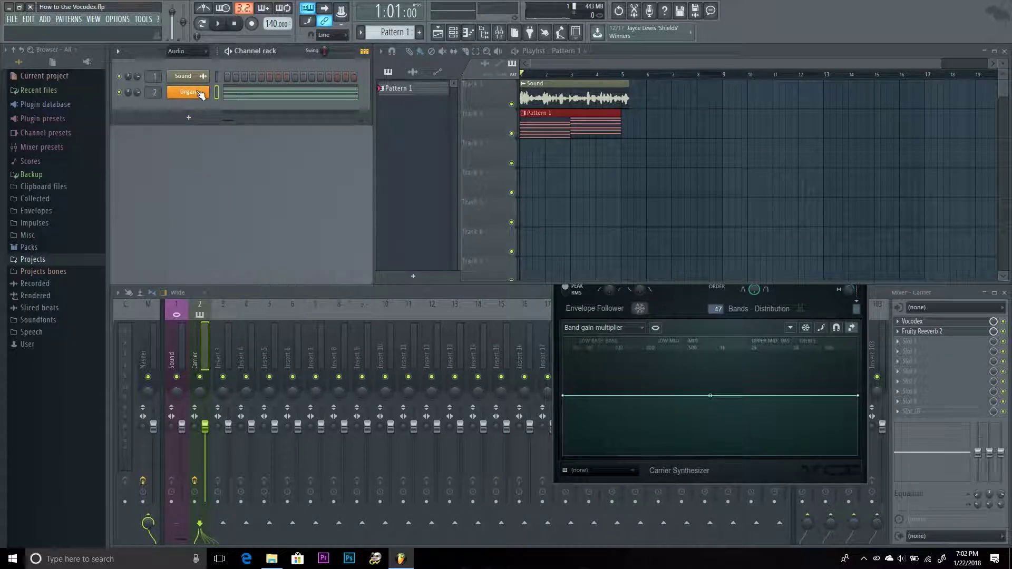
pyautogui.click(199, 93)
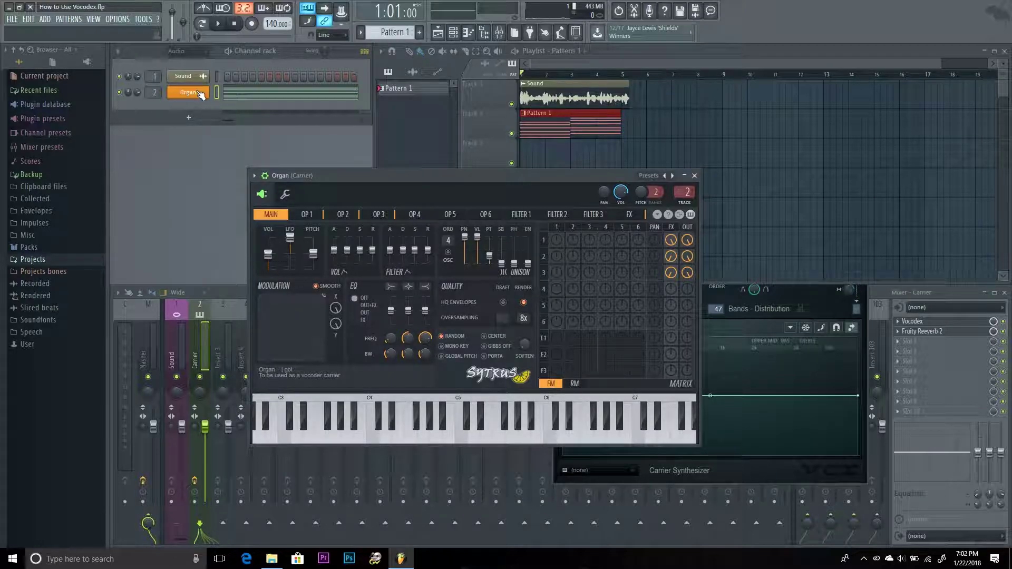
pyautogui.click(871, 302)
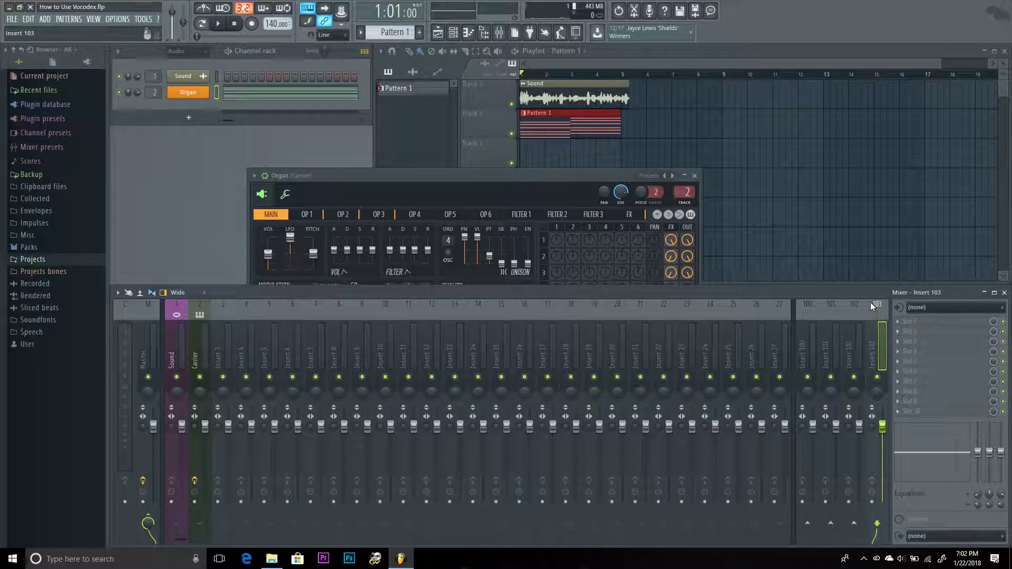
pyautogui.click(199, 328)
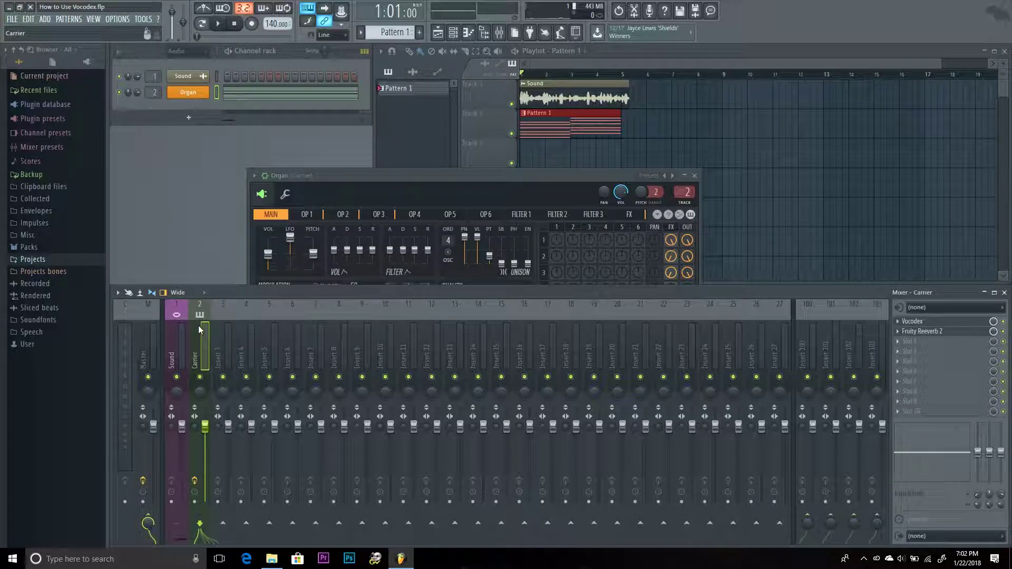
pyautogui.click(182, 97)
pyautogui.click(181, 95)
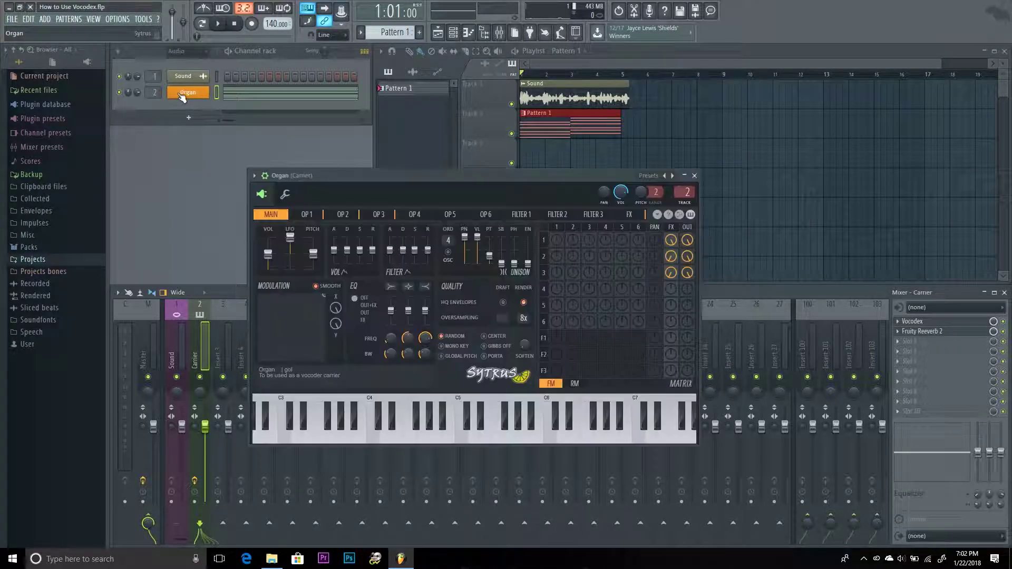
pyautogui.click(920, 331)
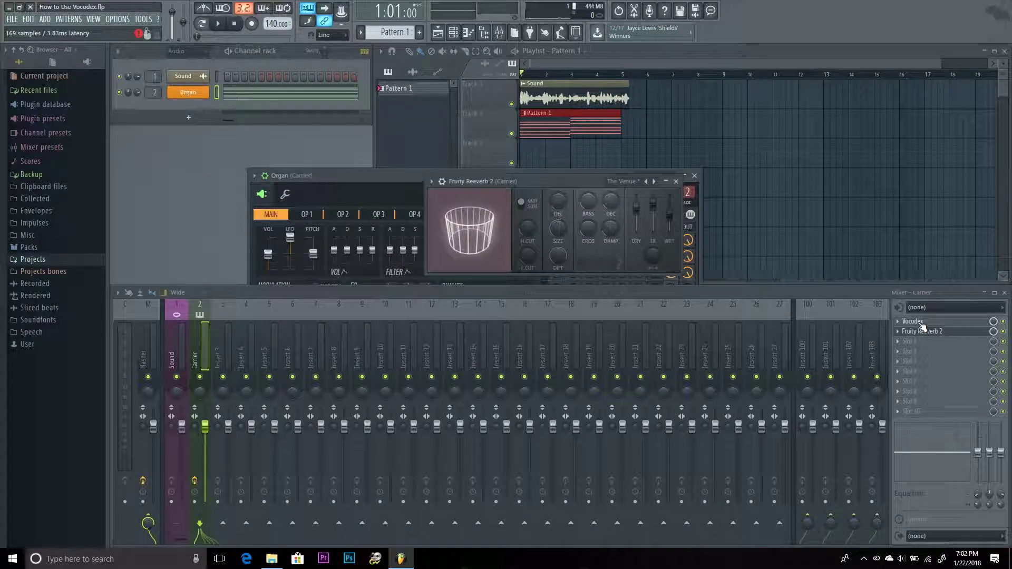
pyautogui.click(912, 321)
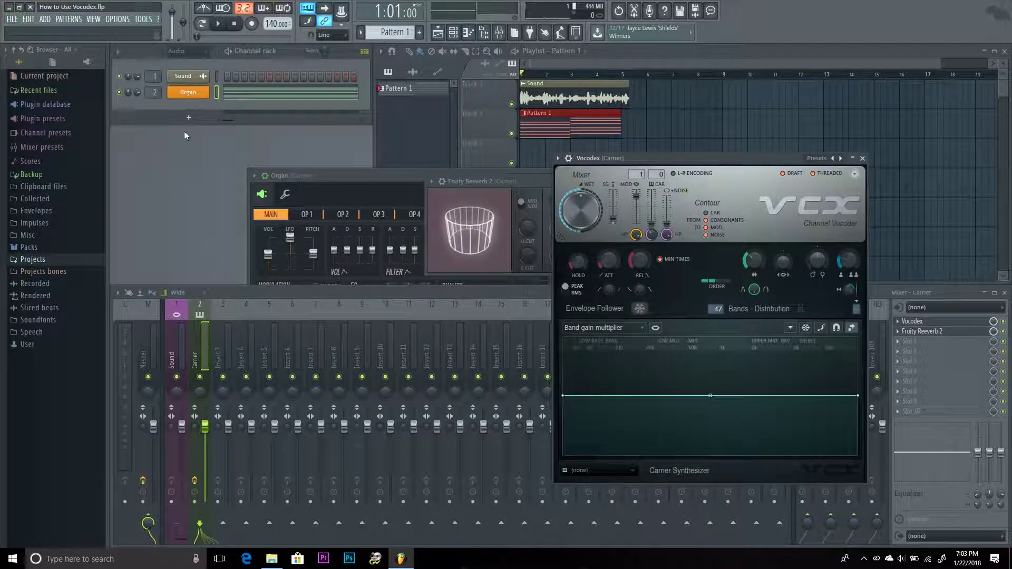
# - Show the Sound channel's sample settings and select the Master mixer track to view its effect slots
pyautogui.click(204, 82)
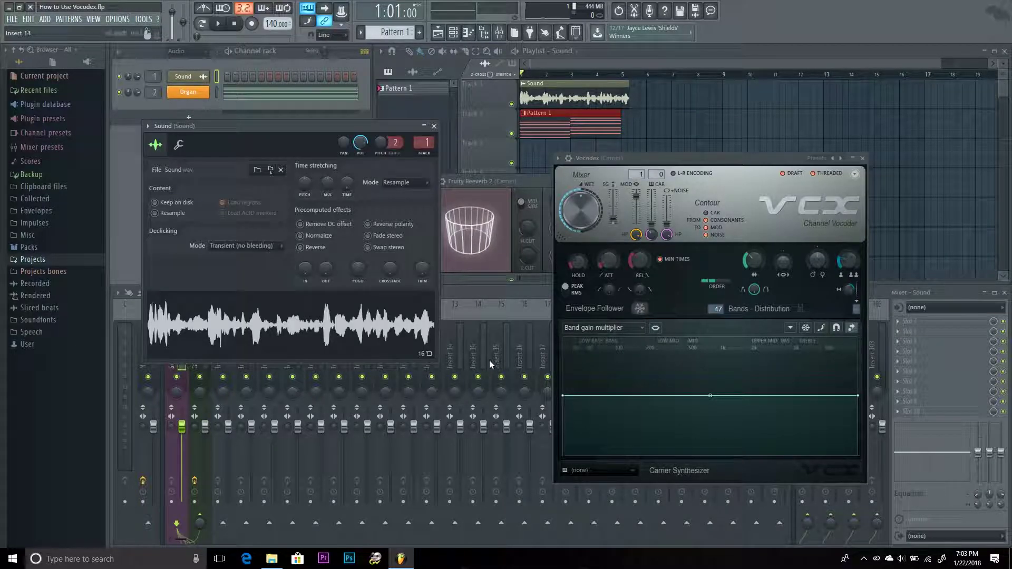
pyautogui.click(142, 364)
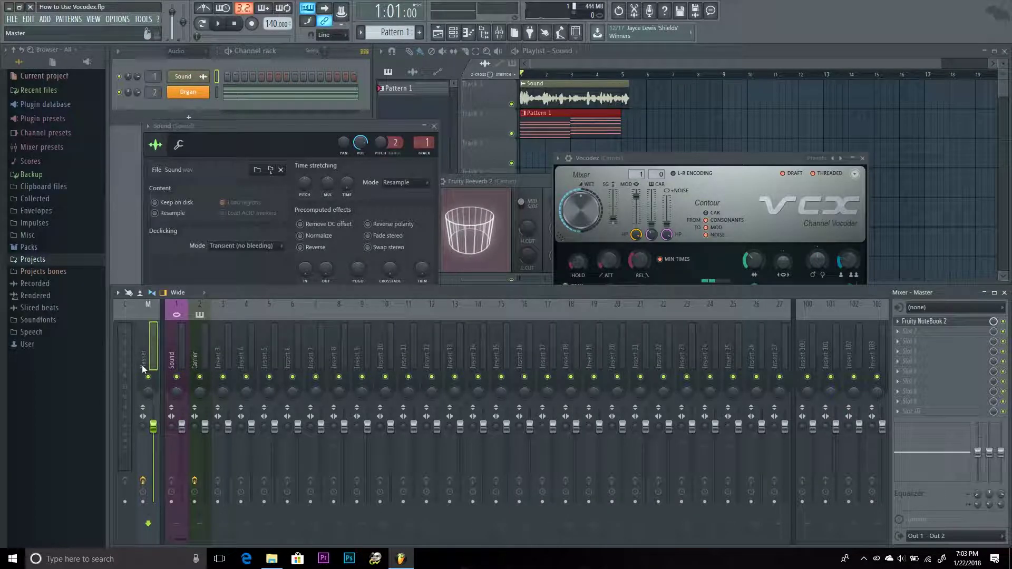